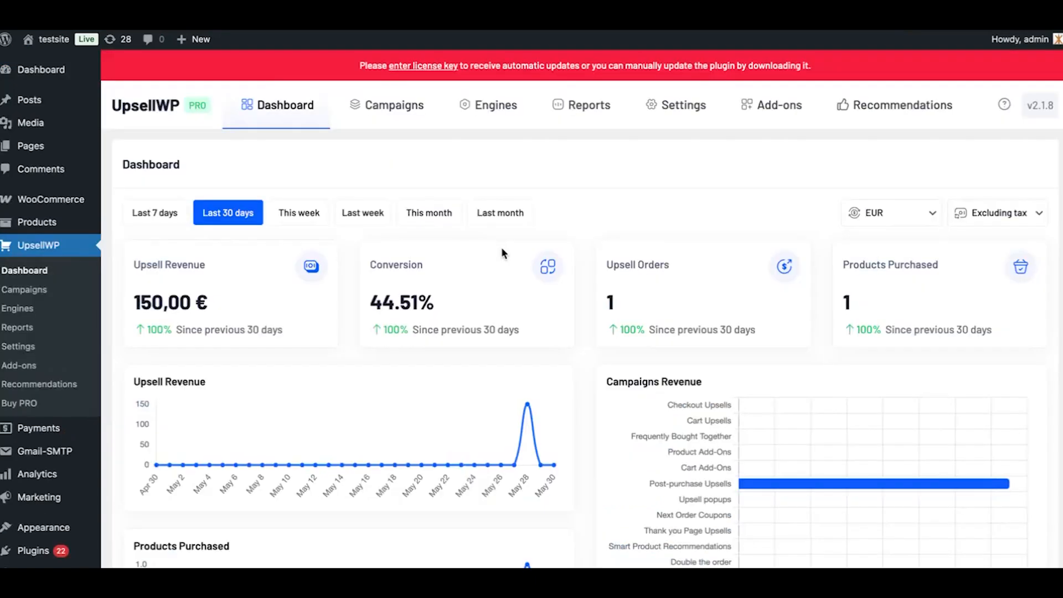
Step: Create a new Checkout Upsells campaign and name it "CU- 20% off"
left_click(403, 124)
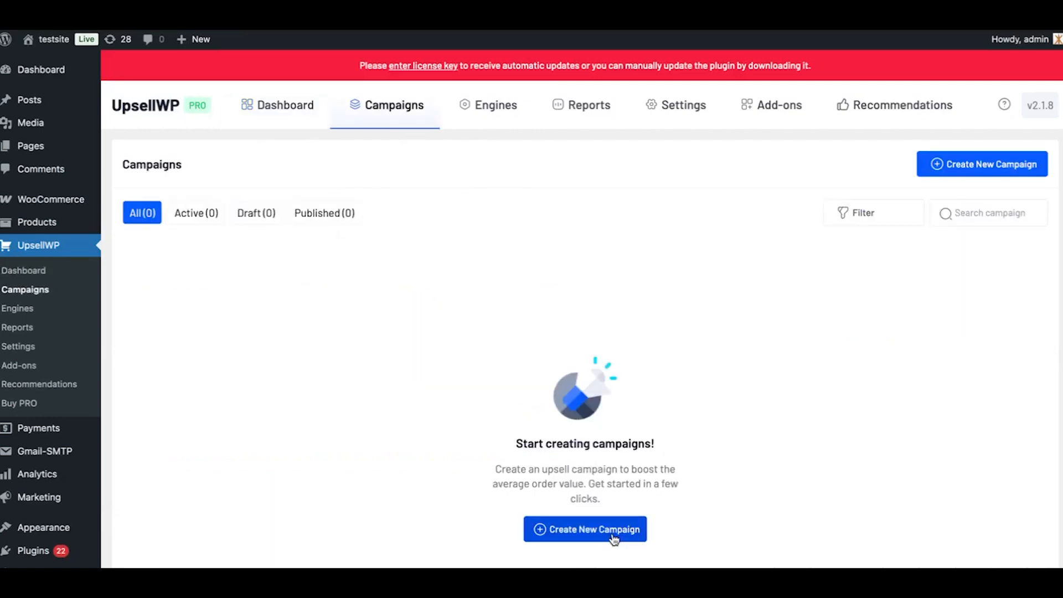
left_click(613, 536)
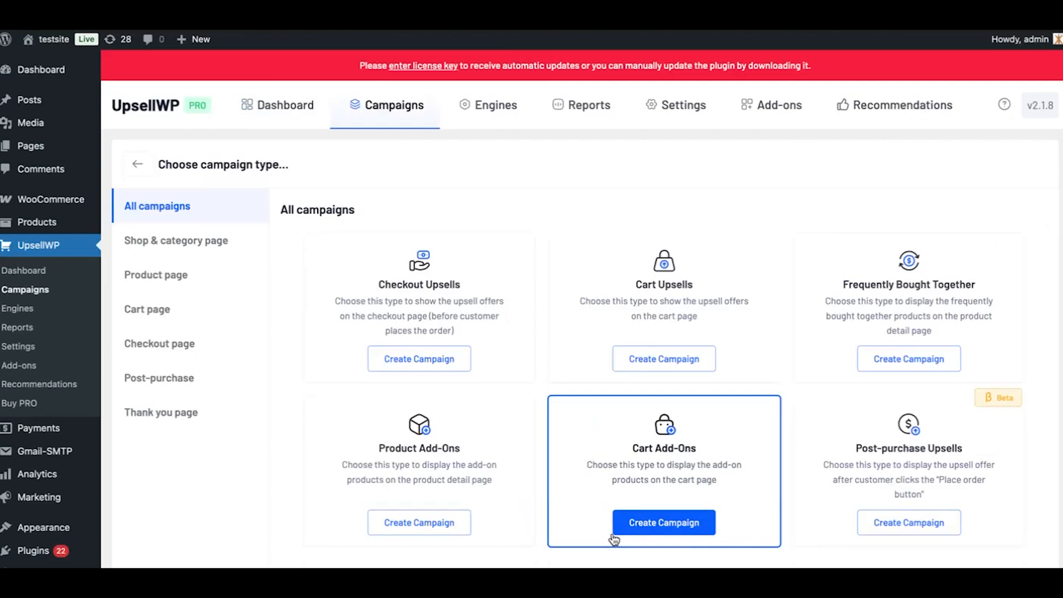
left_click(431, 361)
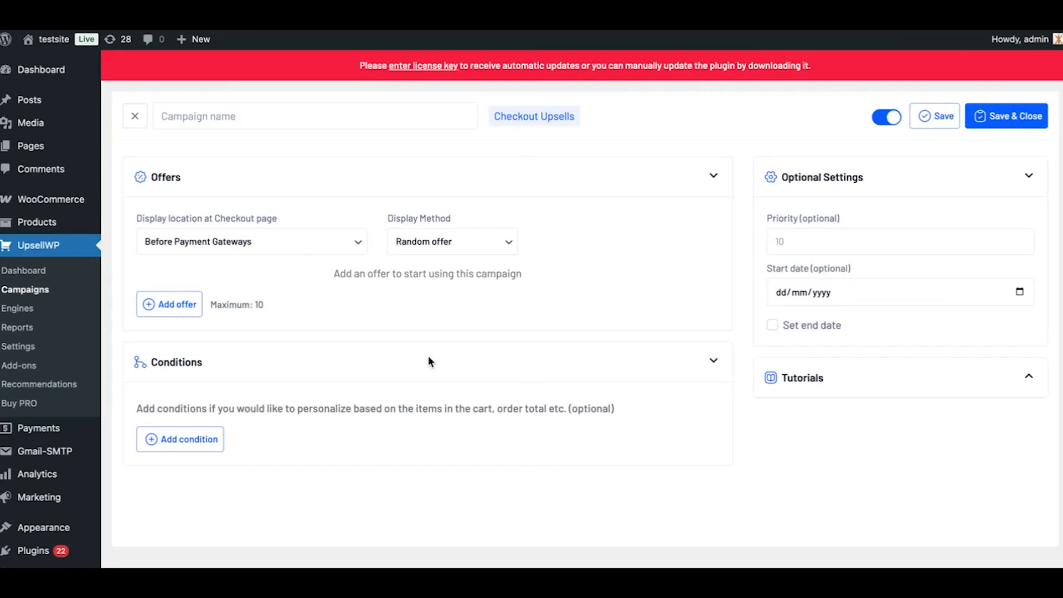
left_click(294, 114)
type("CU- 20% off")
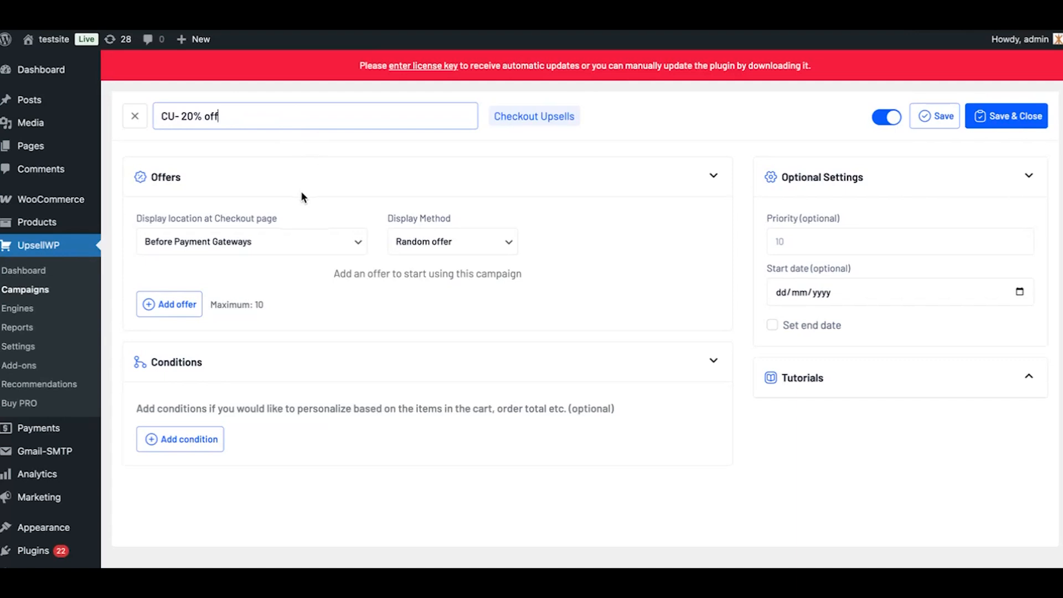
Step: Set the offers' checkout display location to Before Payment Gateways and the display method to Random offer
left_click(344, 247)
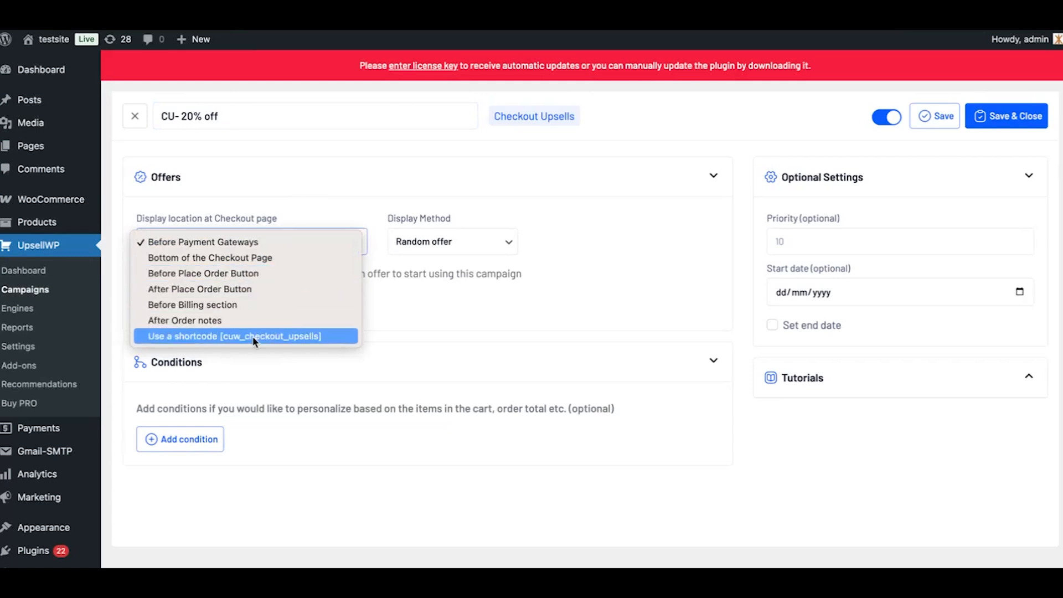
left_click(298, 207)
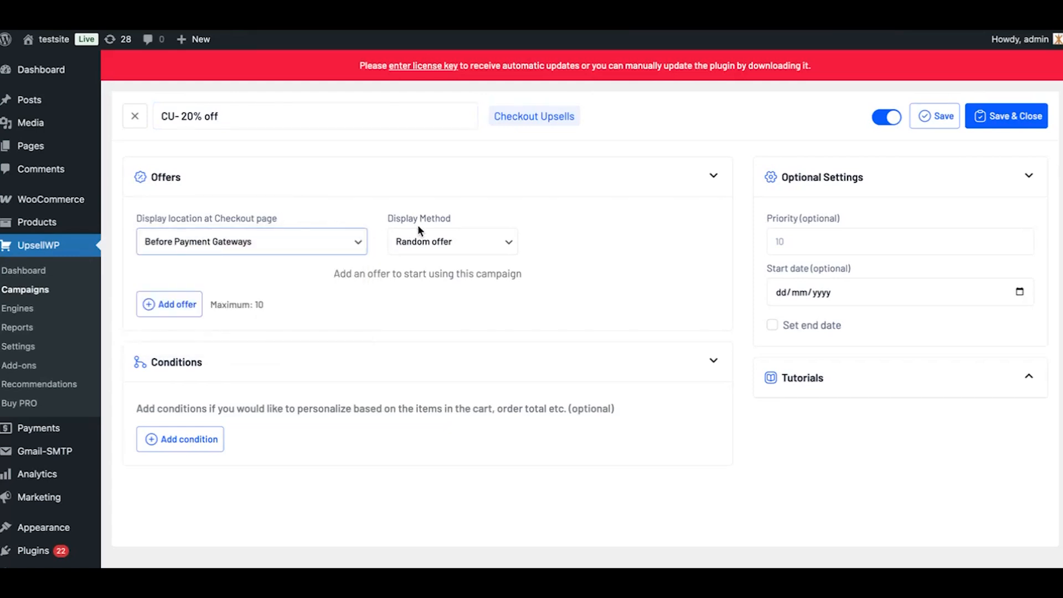
left_click(463, 249)
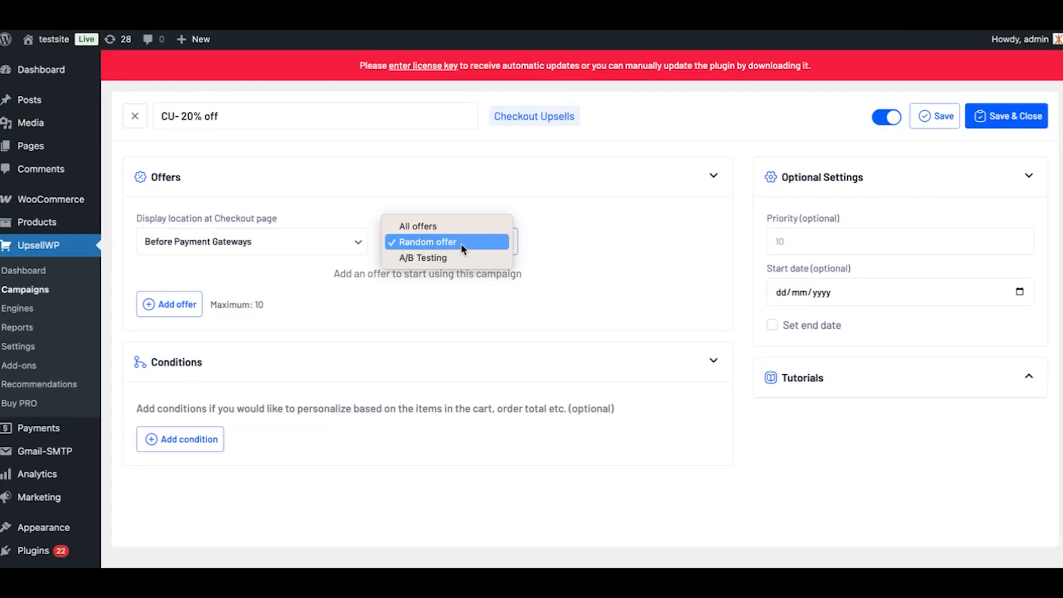
left_click(460, 243)
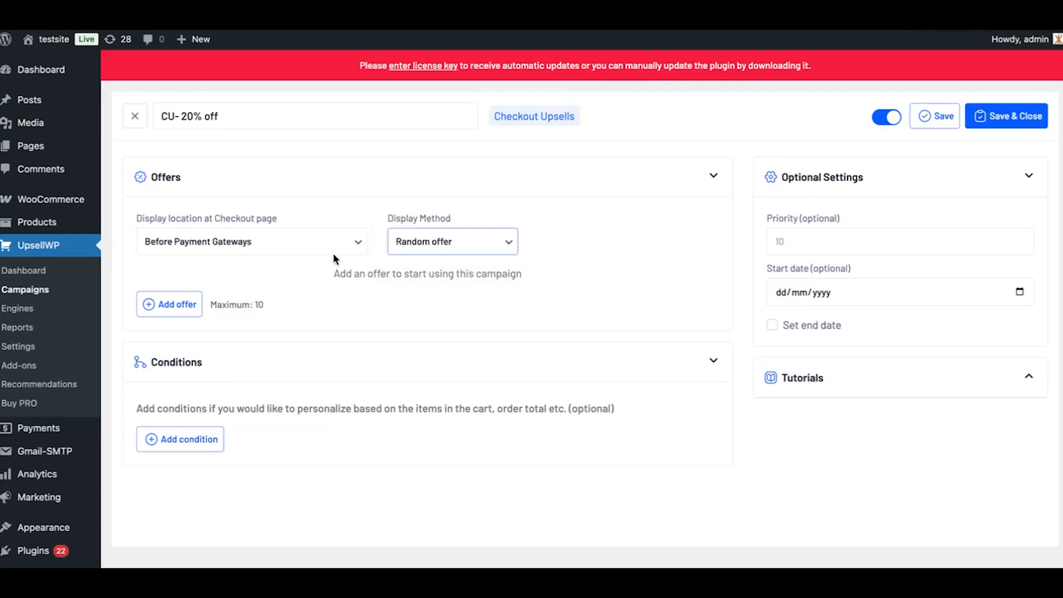
Step: Add a first offer with #74 Cap as its product and check the mobile and desktop previews
left_click(186, 310)
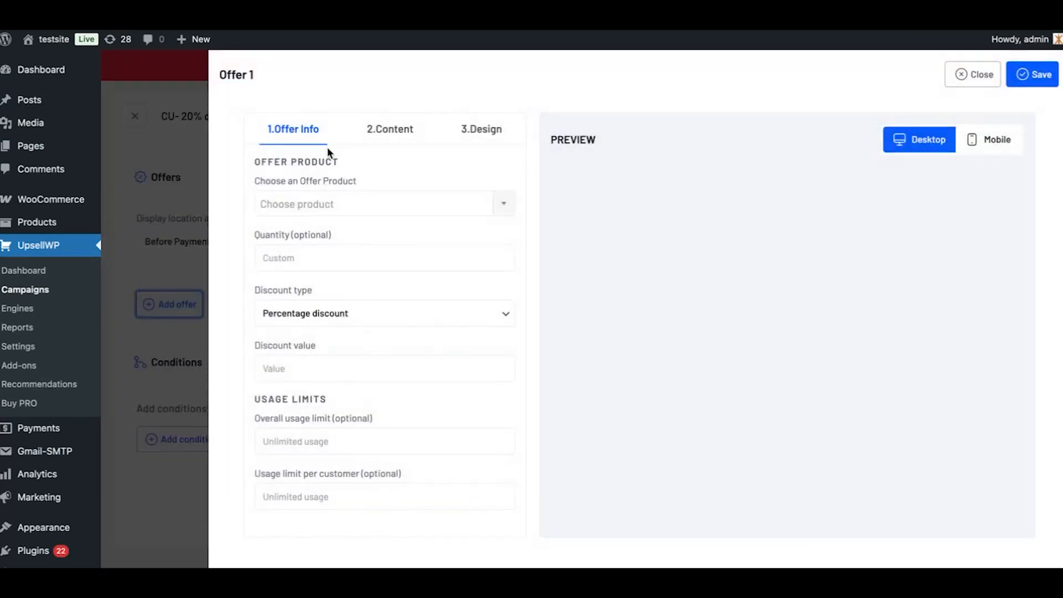
left_click(385, 207)
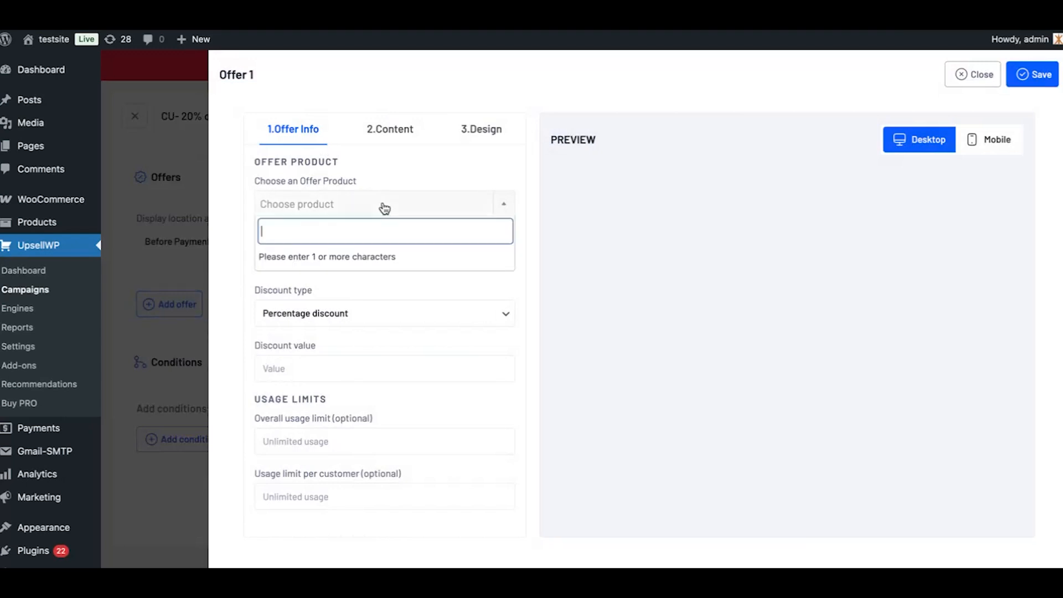
type("cap")
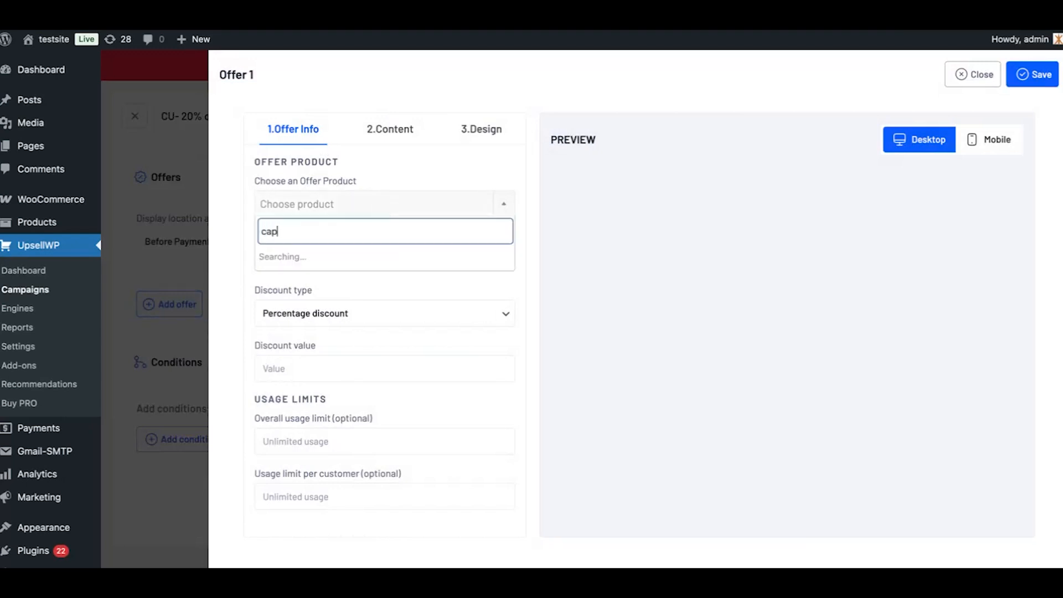
left_click(367, 253)
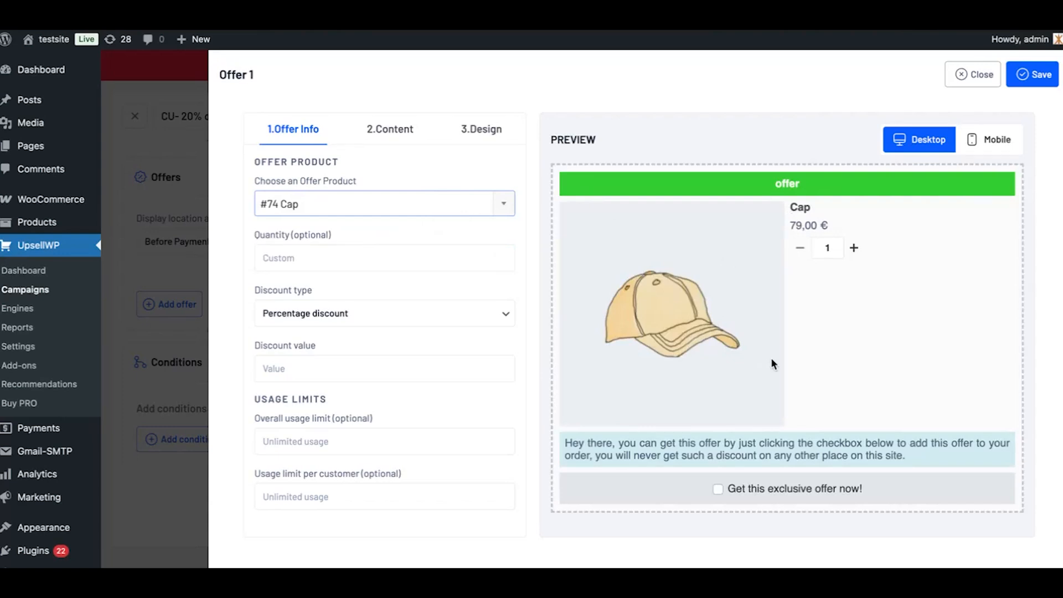
left_click(994, 145)
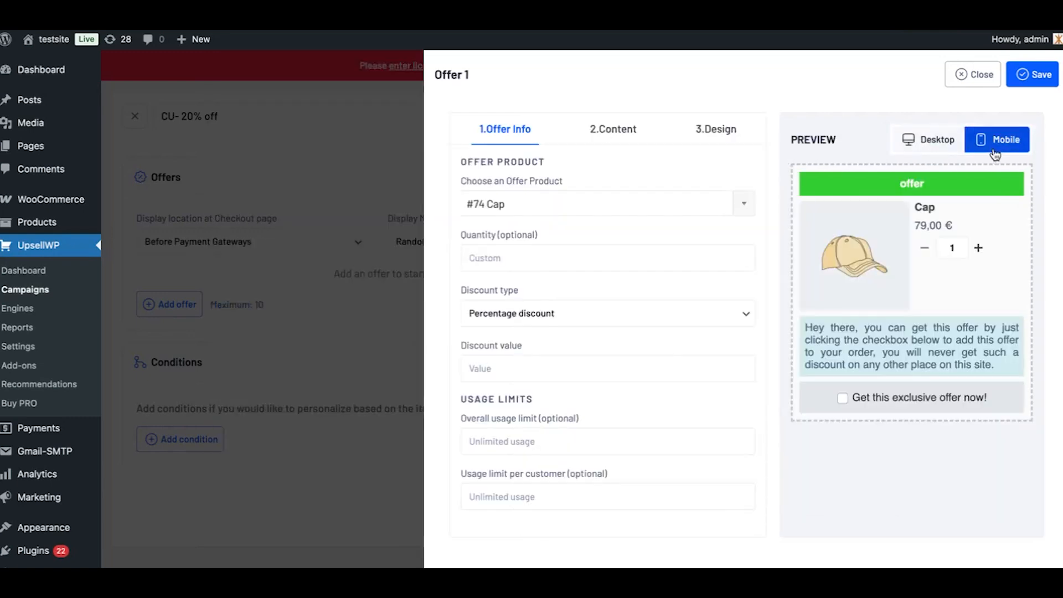
left_click(930, 143)
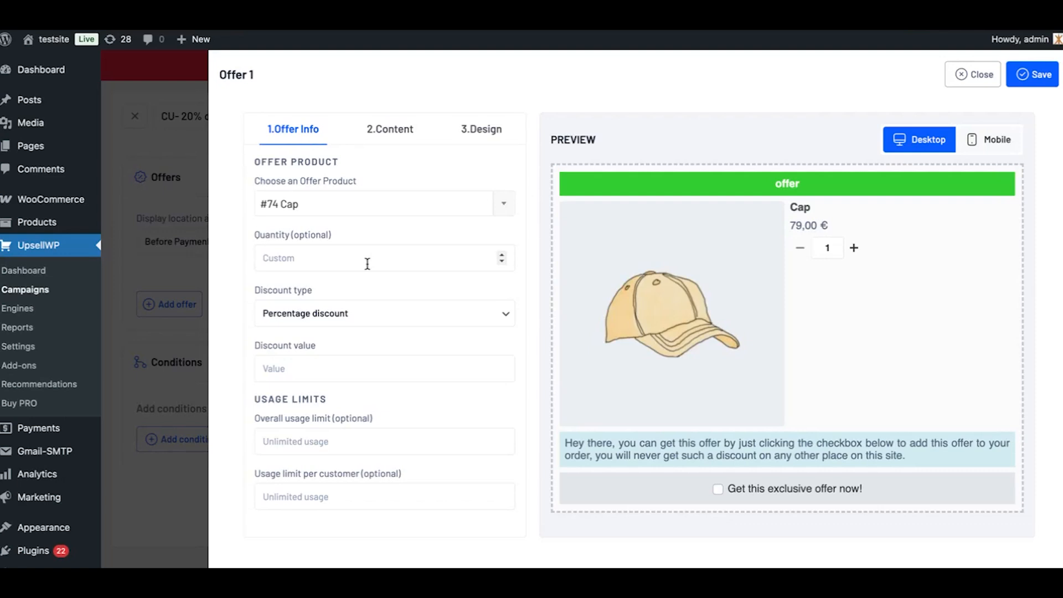
Step: Give the Cap offer a percentage discount of 20, leave its usage limits unlimited, and save the offer
left_click(350, 317)
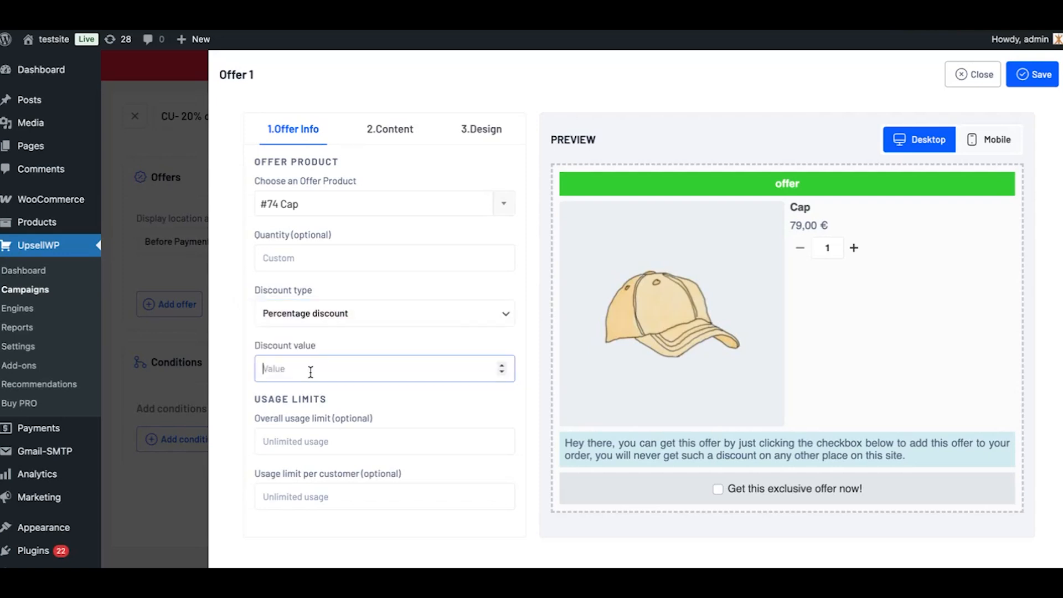
left_click(348, 314)
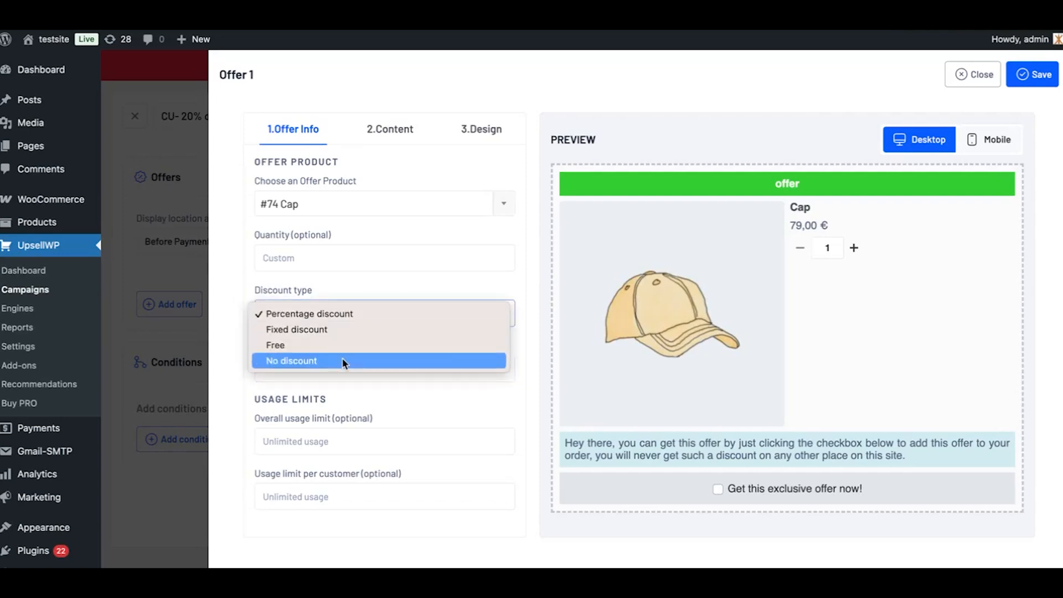
left_click(347, 316)
left_click(316, 369)
type("20")
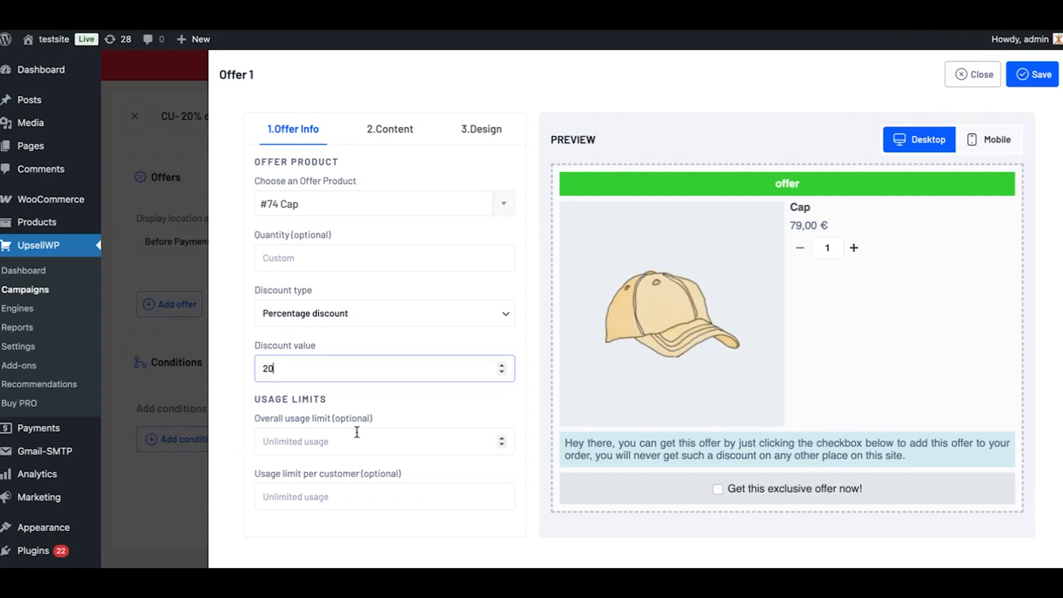
left_click(289, 441)
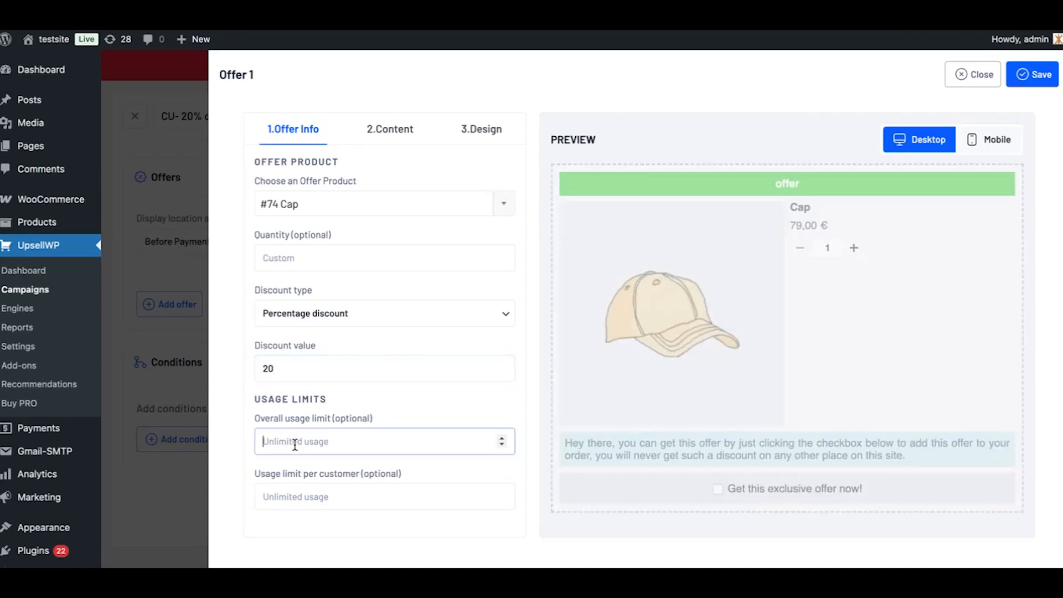
left_click(400, 404)
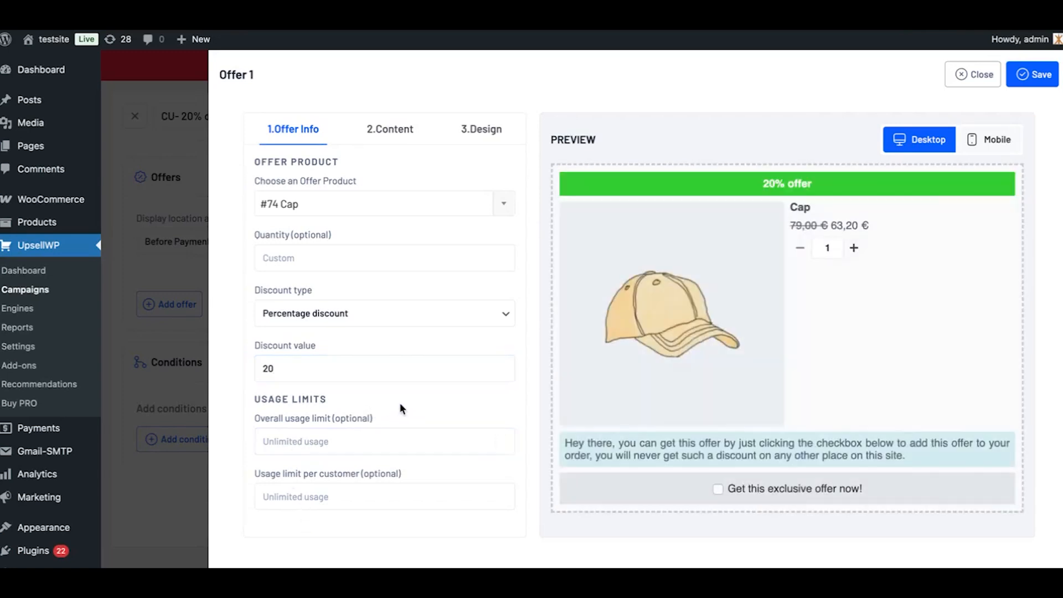
left_click(1031, 76)
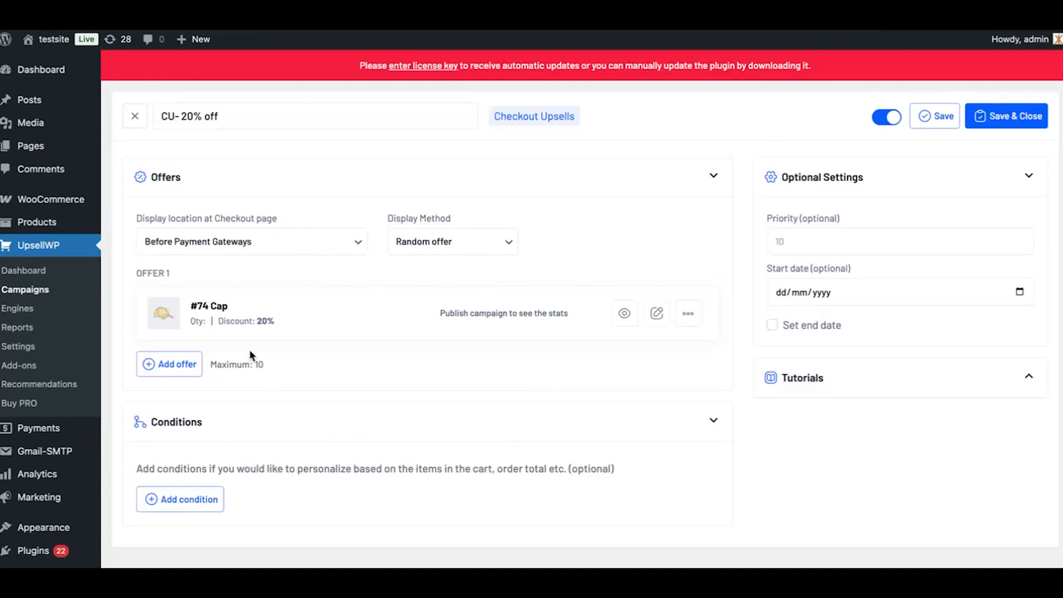
Step: Add a second offer to the campaign with #72 Beanie as its product
left_click(184, 376)
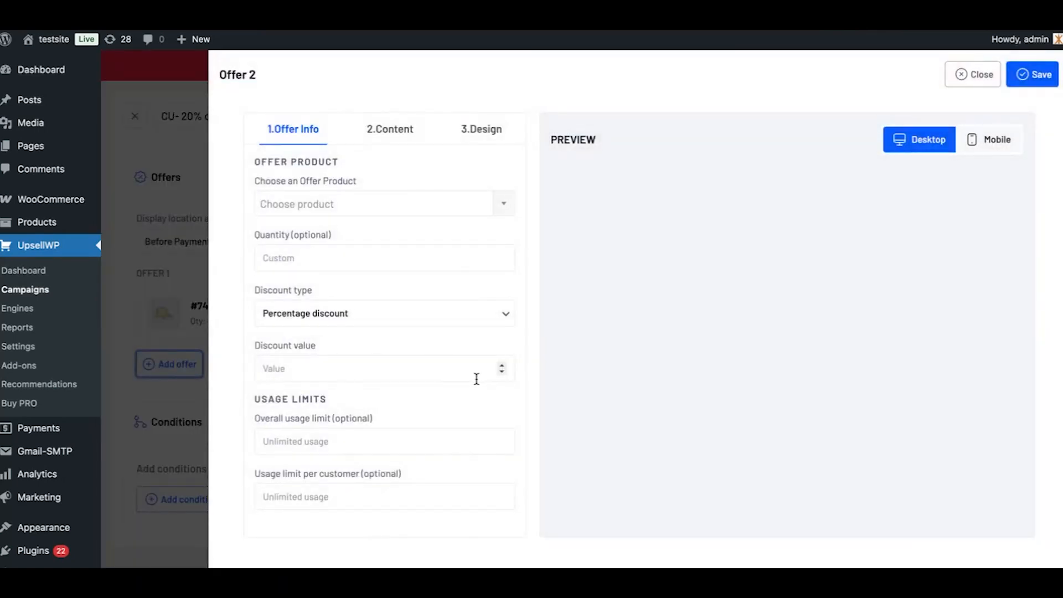
left_click(358, 205)
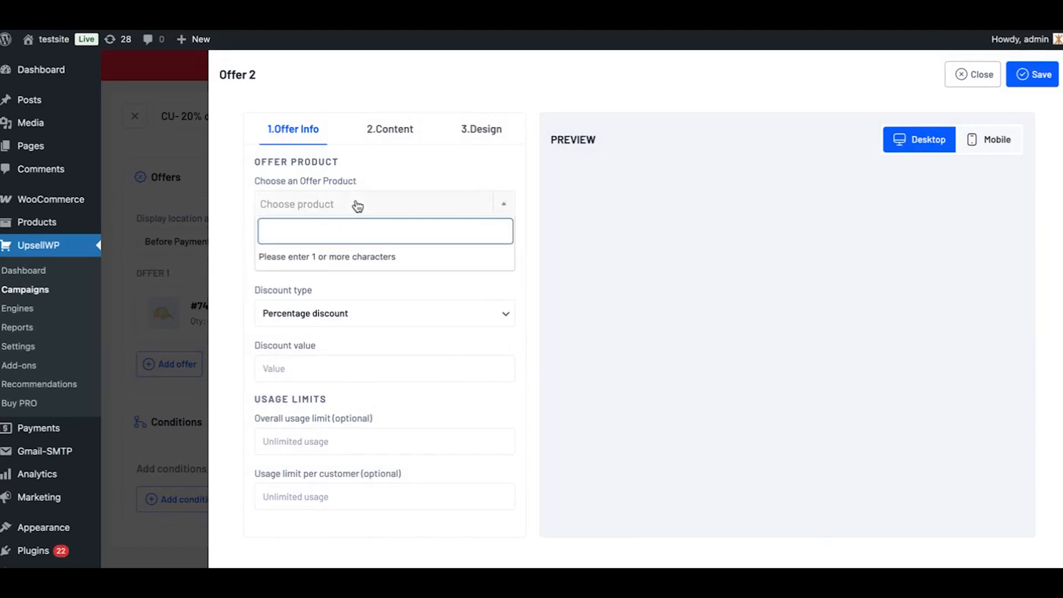
type("beanie")
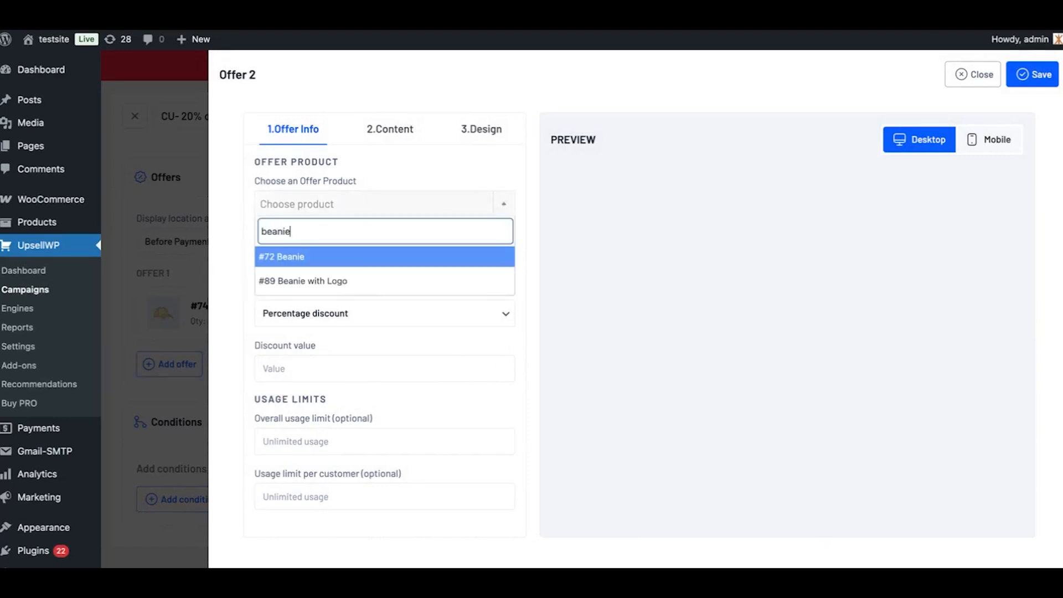
left_click(325, 255)
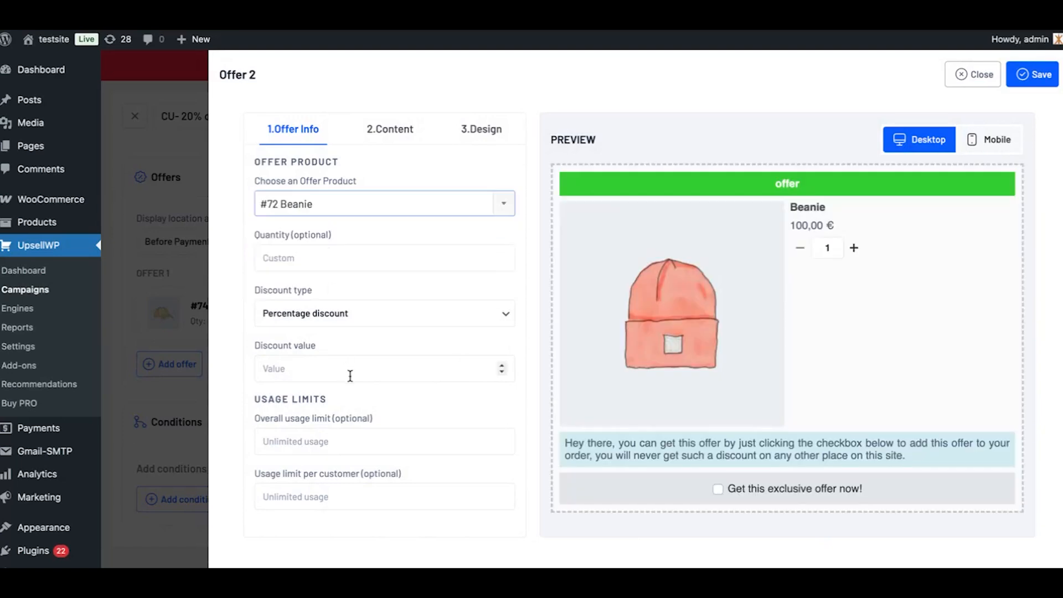
Step: Give the Beanie offer a fixed discount with a value of 40
left_click(409, 312)
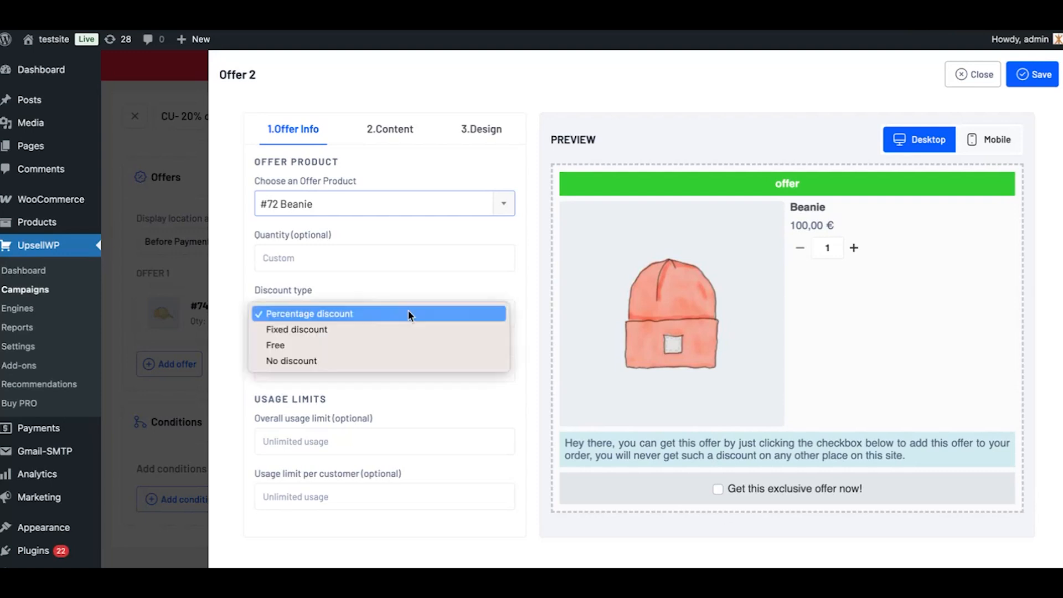
left_click(375, 328)
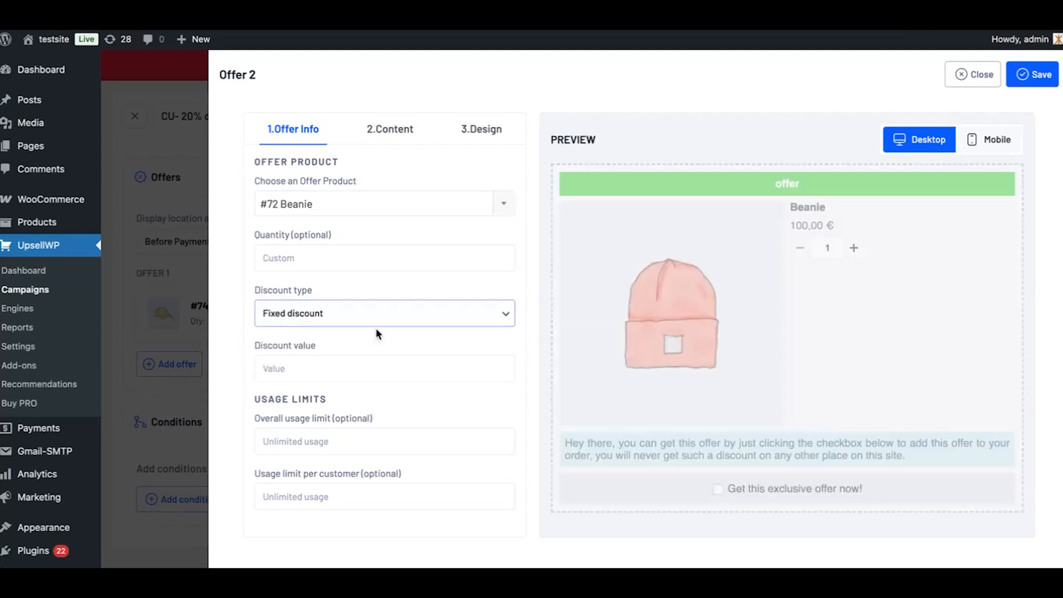
left_click(328, 369)
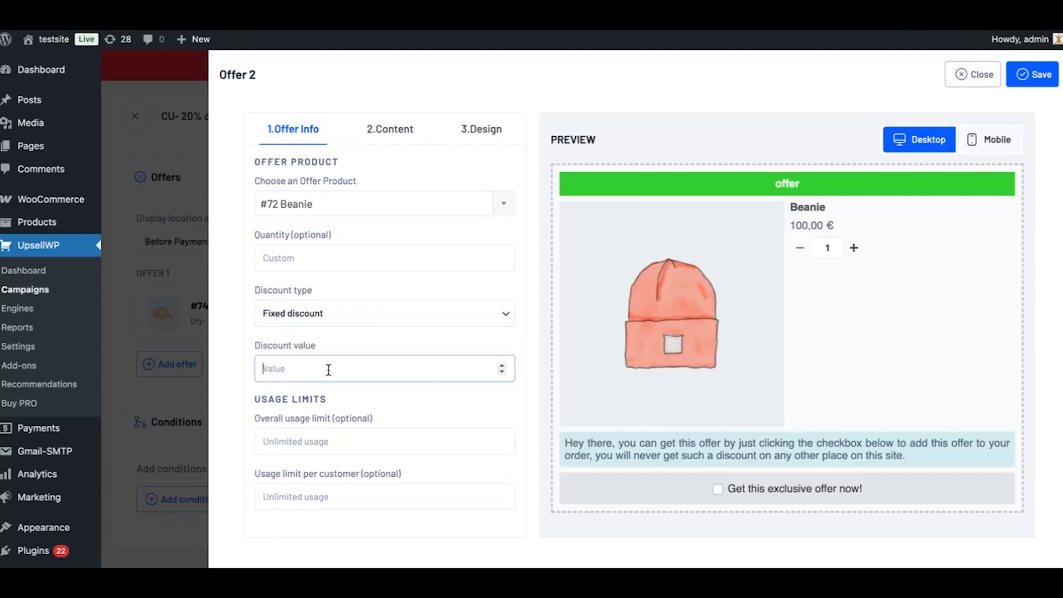
type("40")
left_click(381, 340)
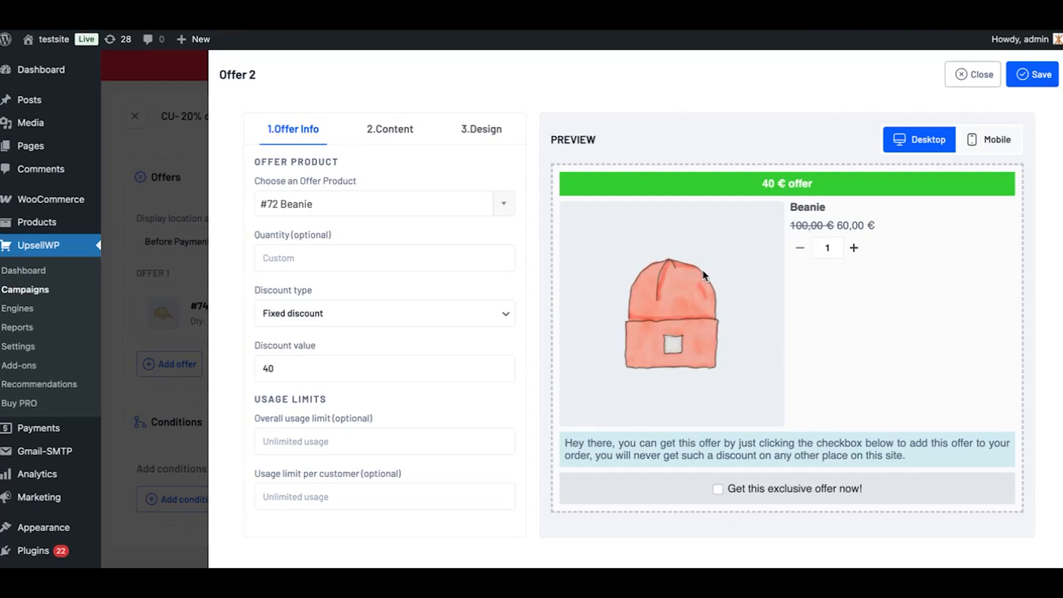
Step: Review the Beanie offer's content settings and browse the available offer templates without choosing another one
left_click(405, 139)
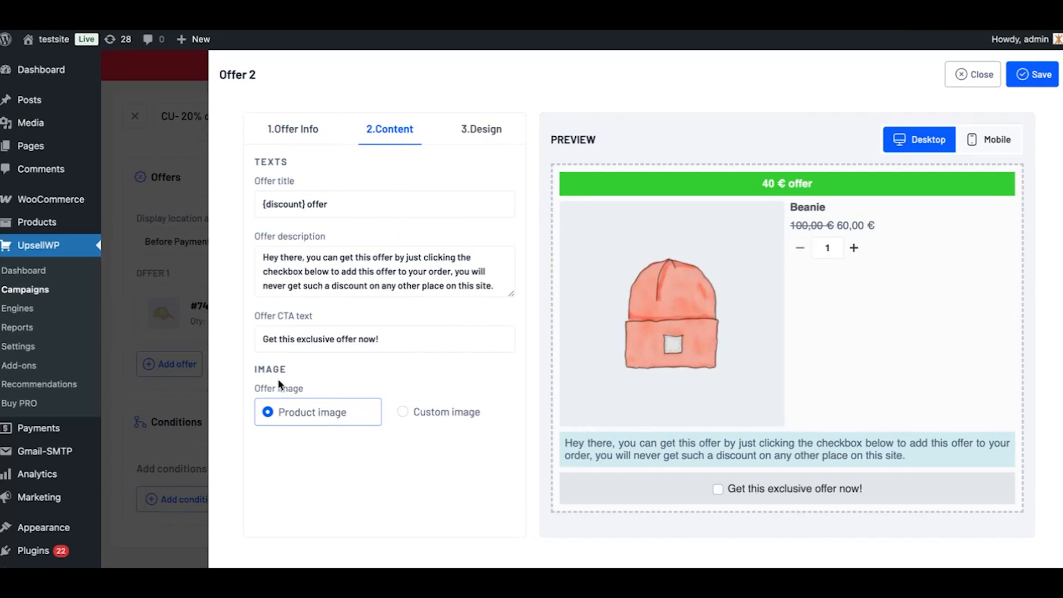
left_click(482, 130)
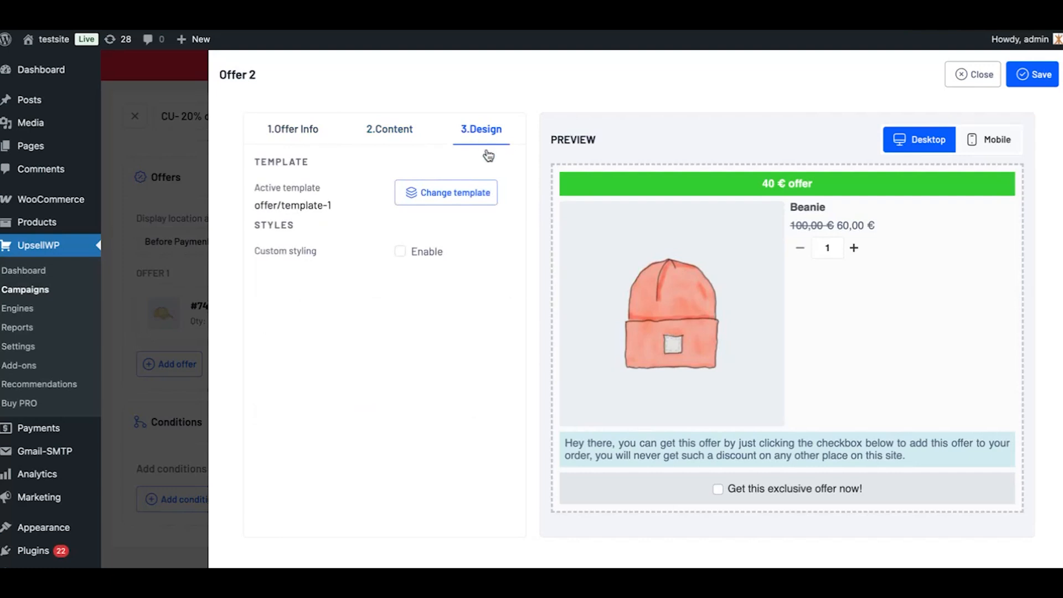
left_click(429, 195)
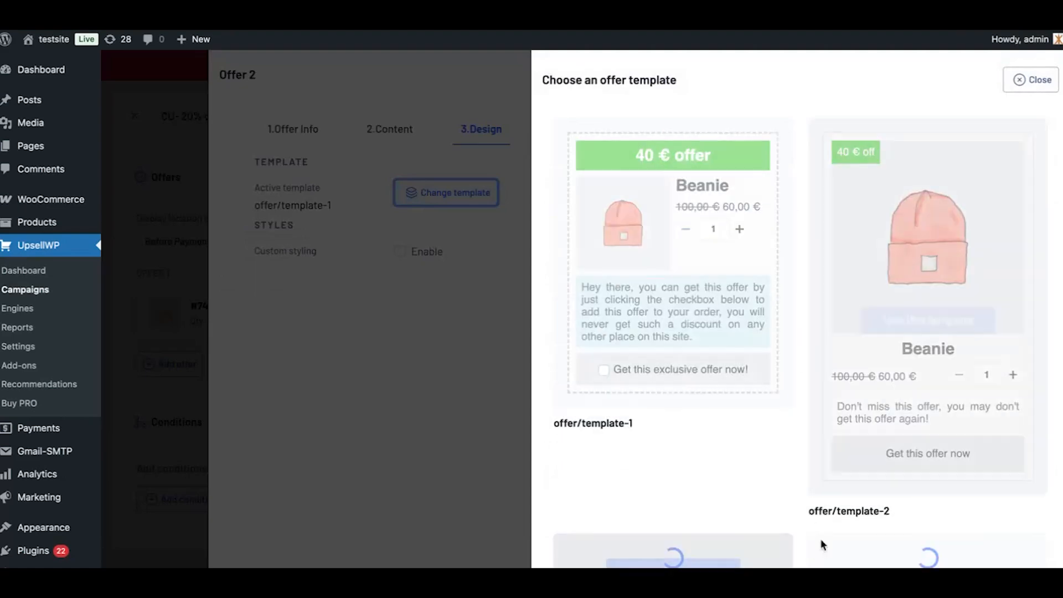
scroll(986, 437, "down", 5)
scroll(985, 436, "down", 7)
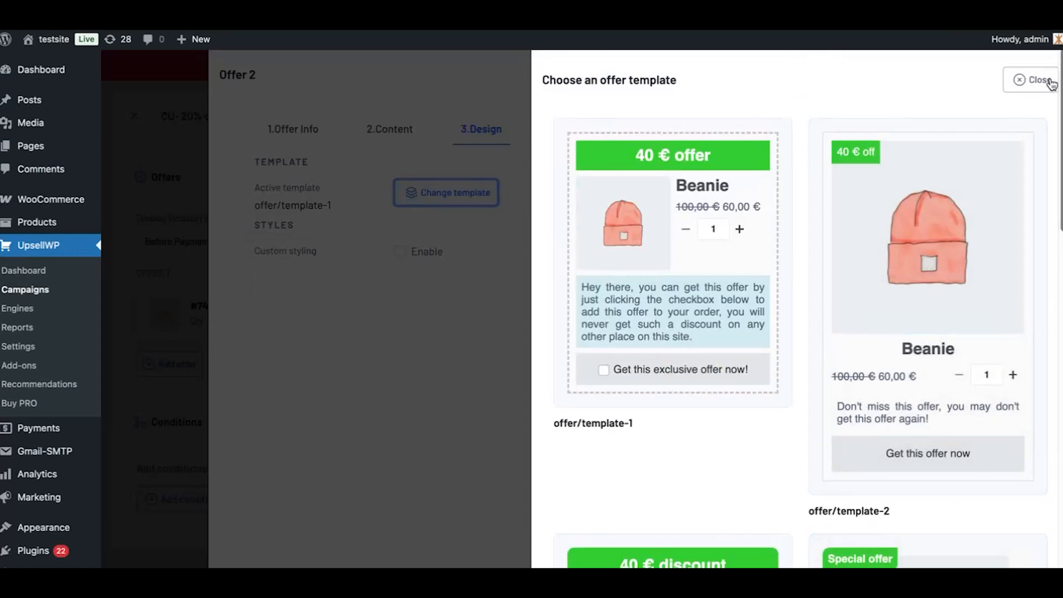
left_click(1031, 80)
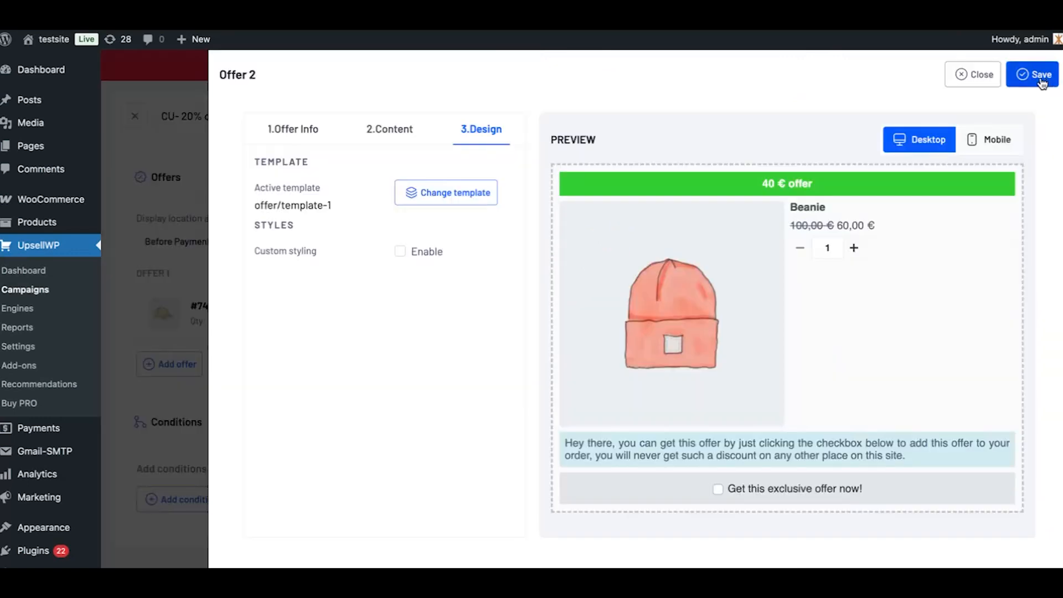
Step: Enable custom styling for the Beanie offer and save the offer
left_click(400, 252)
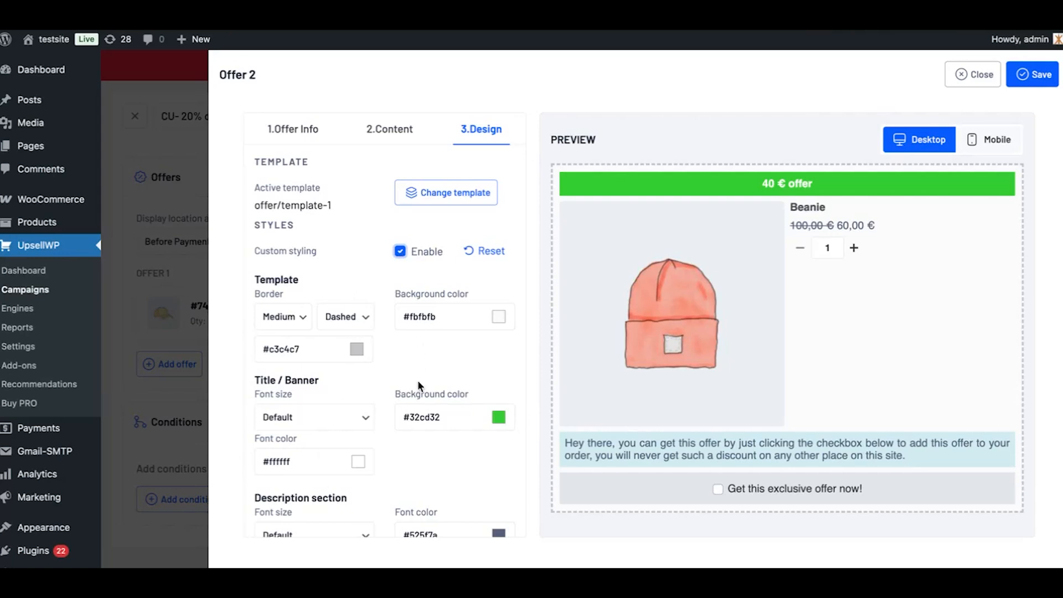
left_click(1028, 80)
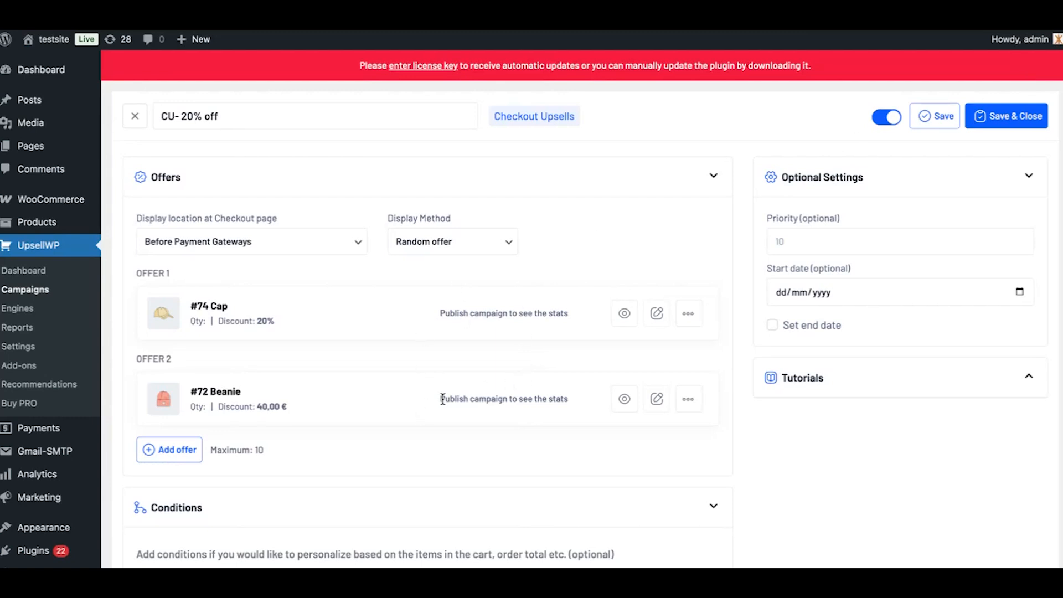
Step: Keep Random offer as the display method for the offers, then save and close the campaign
left_click(448, 242)
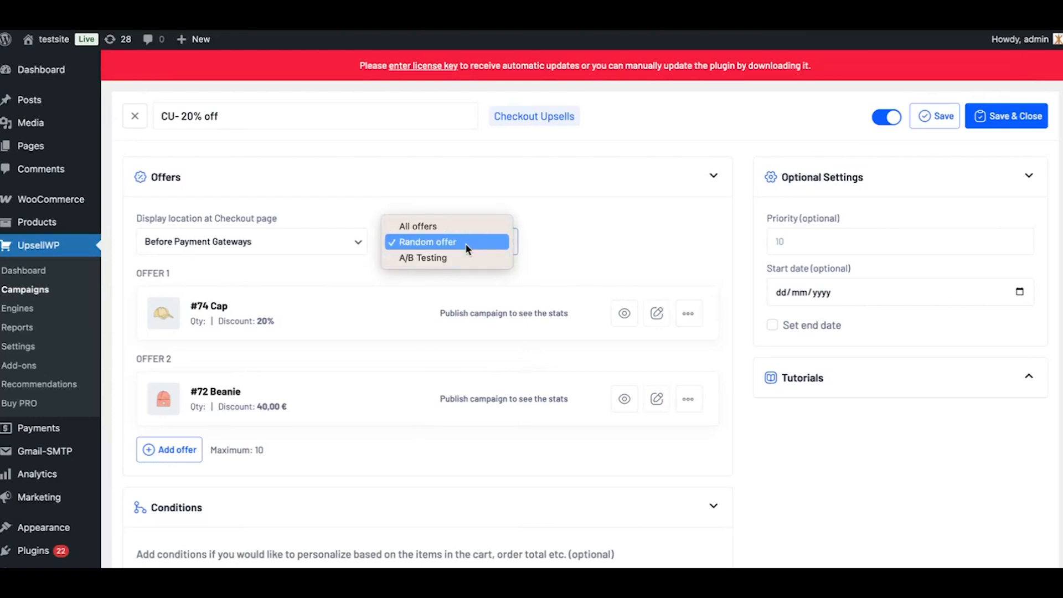
left_click(465, 244)
left_click(984, 117)
scroll(440, 350, "down", 1)
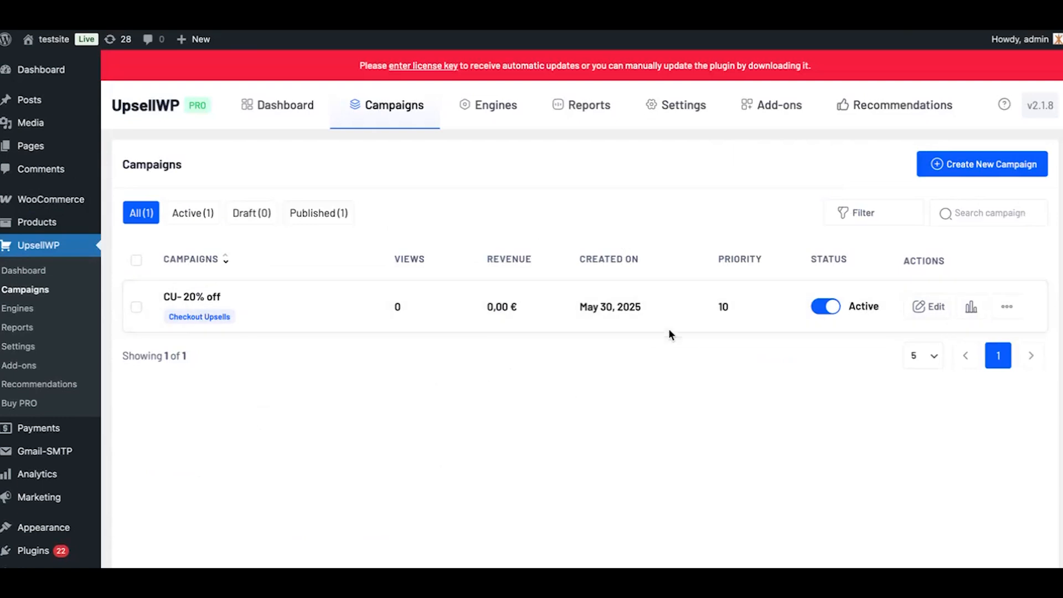
Step: Reopen the CU- 20% off campaign, browse the available condition types without adding one, and save and close it
left_click(927, 306)
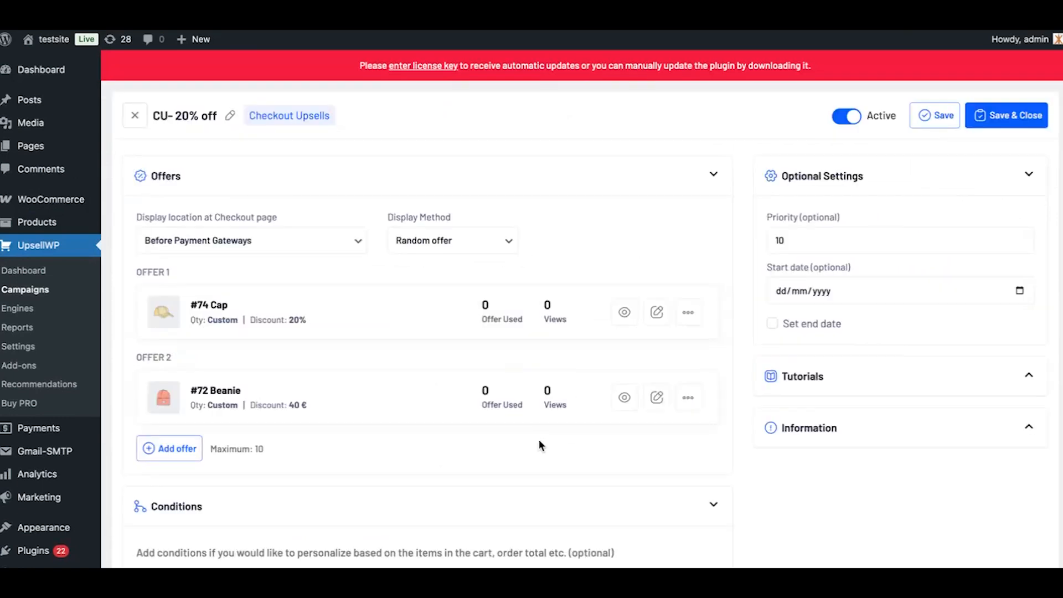
scroll(539, 445, "down", 1)
scroll(539, 440, "up", 1)
left_click(199, 557)
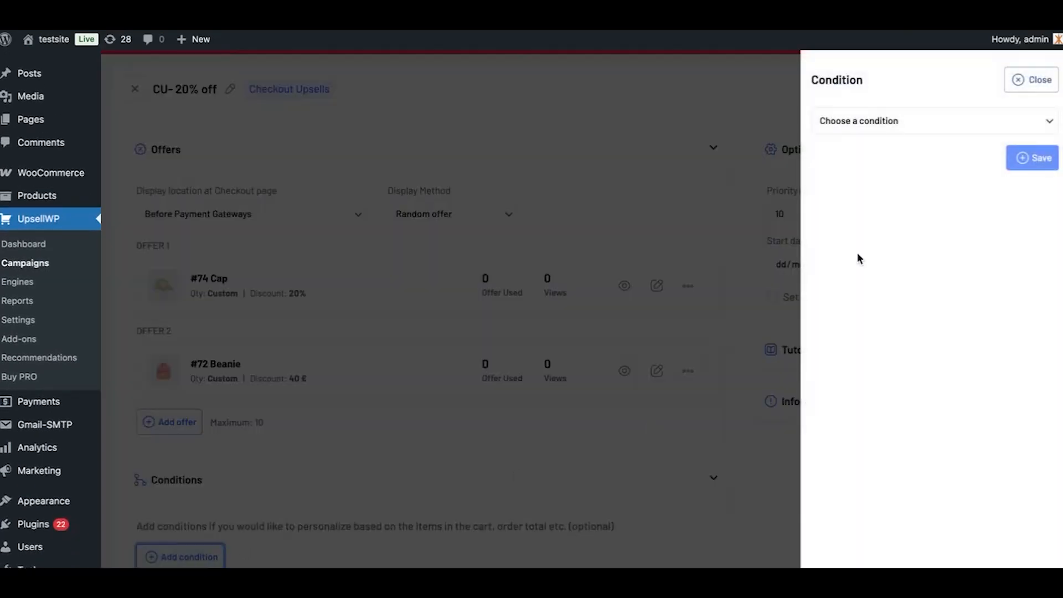
left_click(852, 130)
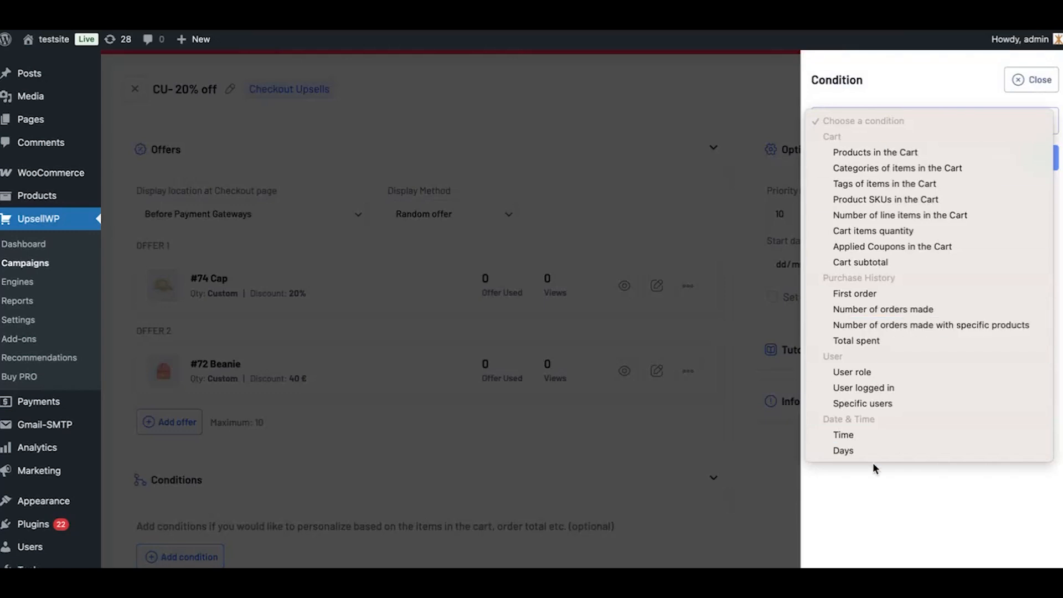
left_click(739, 526)
left_click(1041, 78)
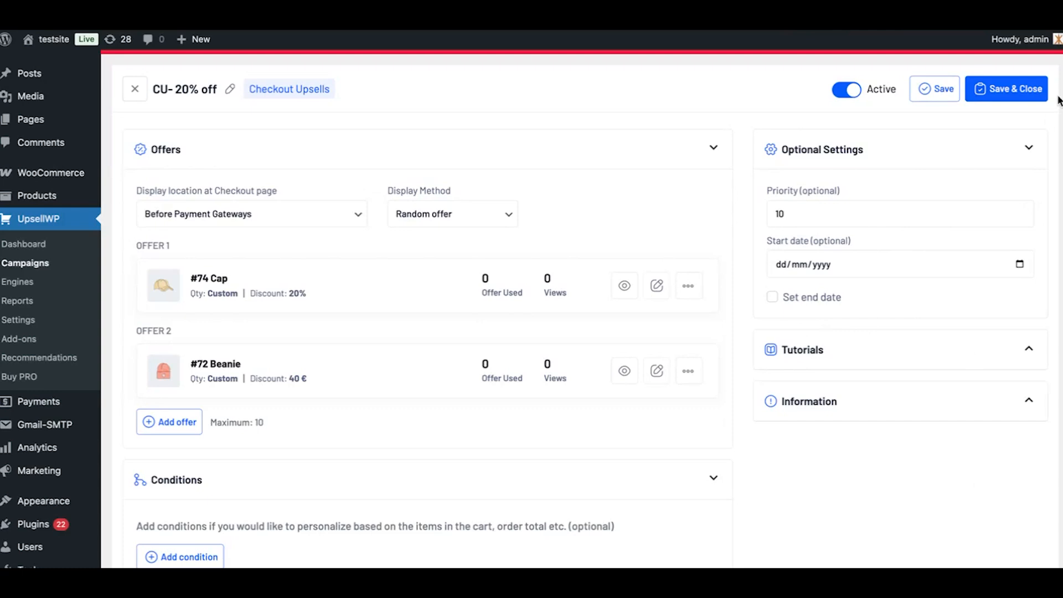
left_click(1017, 90)
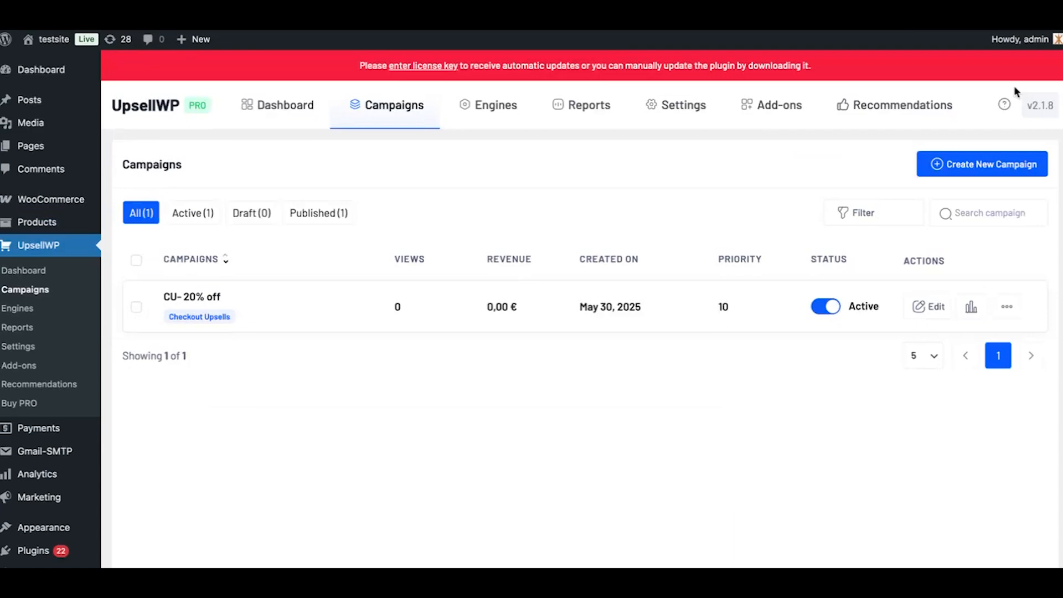
Step: Open the storefront in a new tab and add one Hoodie with Logo to the cart
right_click(54, 39)
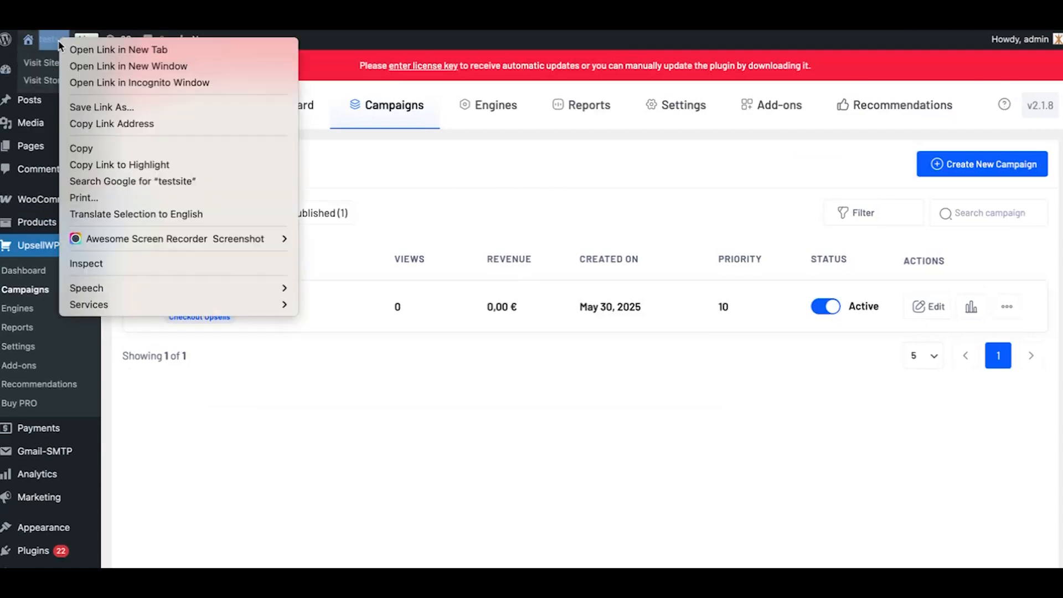
left_click(111, 45)
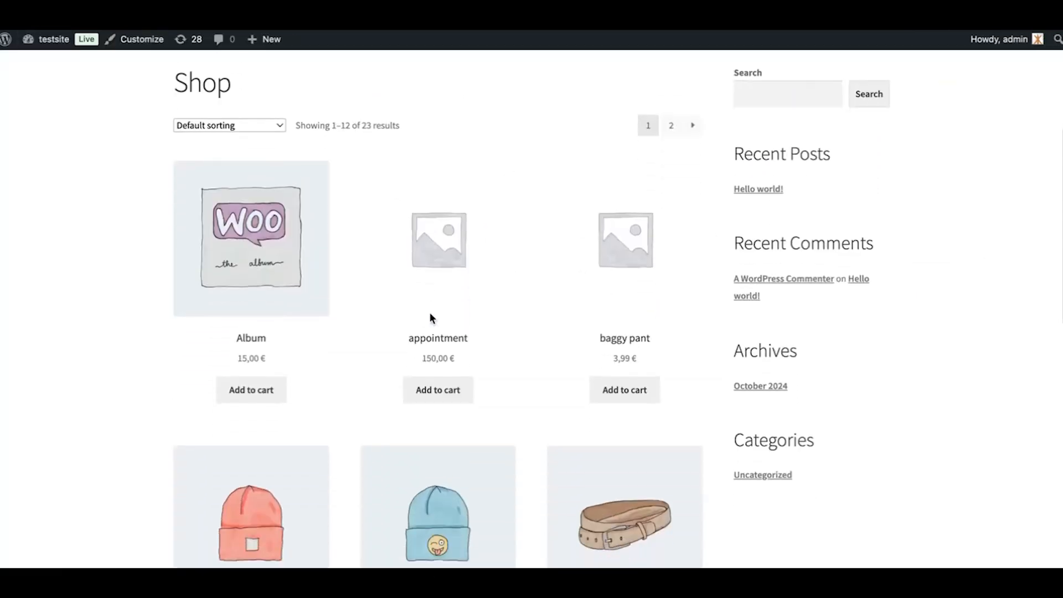
scroll(430, 318, "down", 15)
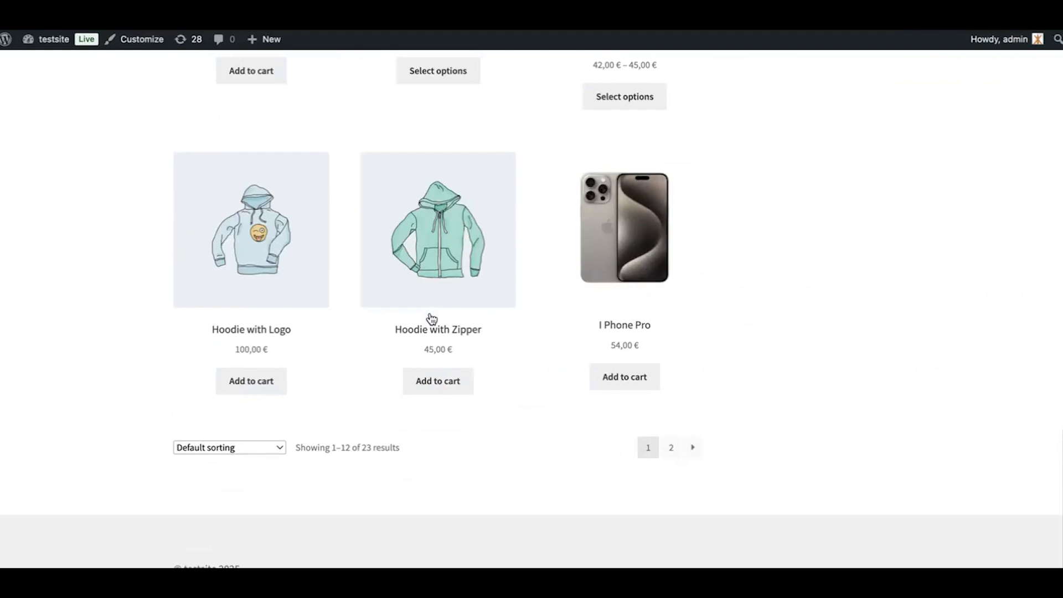
left_click(254, 464)
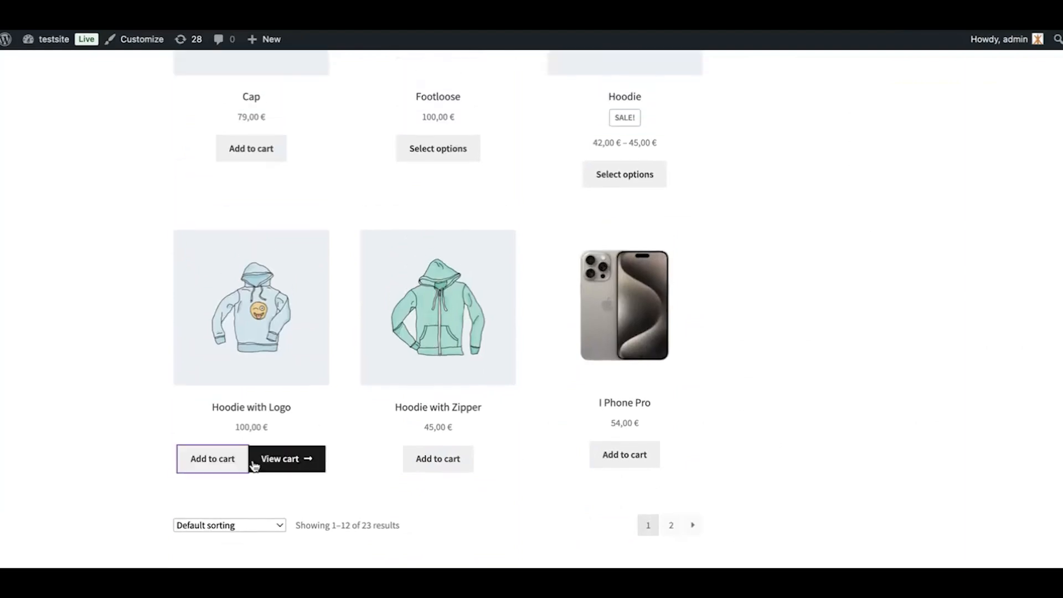
Step: View the cart with the Hoodie with Logo and proceed to checkout
left_click(289, 469)
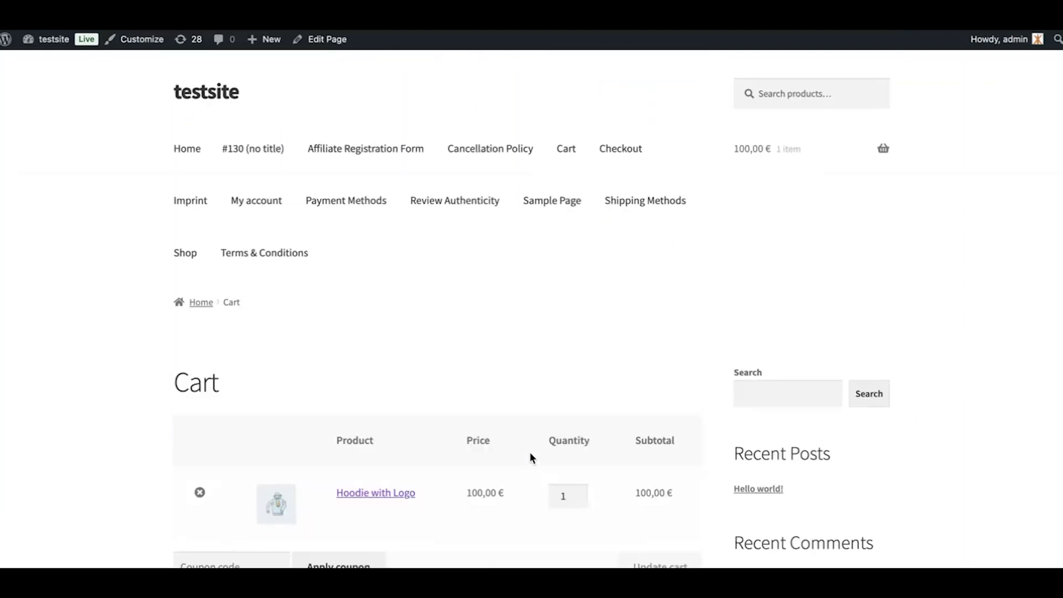
scroll(528, 421, "down", 3)
scroll(528, 398, "down", 3)
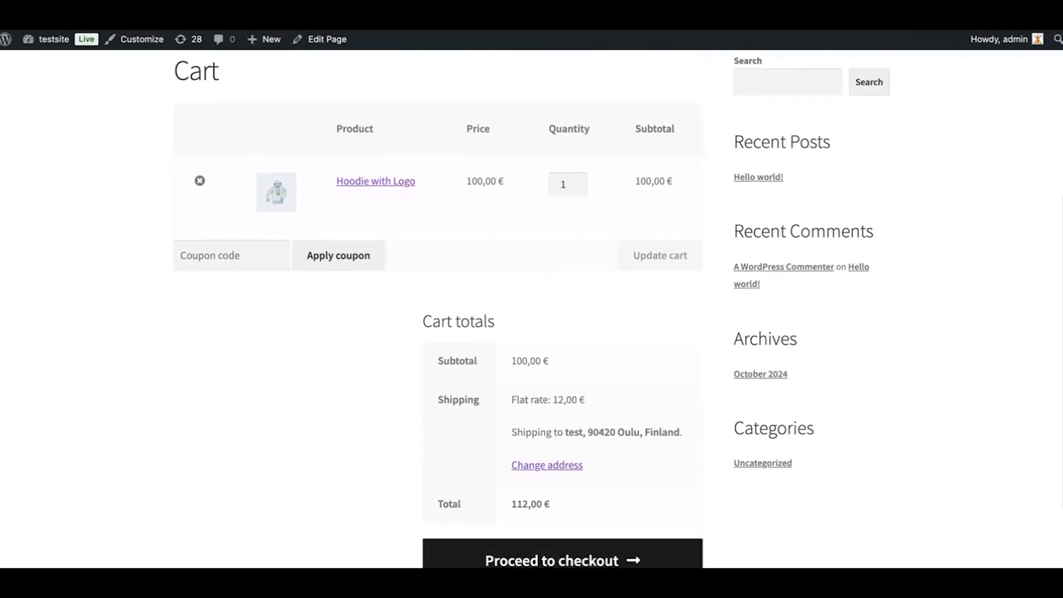
left_click(536, 557)
Step: Examine the upsell offer shown before the payment gateways on the checkout page, along with the order summary and payment options
scroll(536, 427, "down", 10)
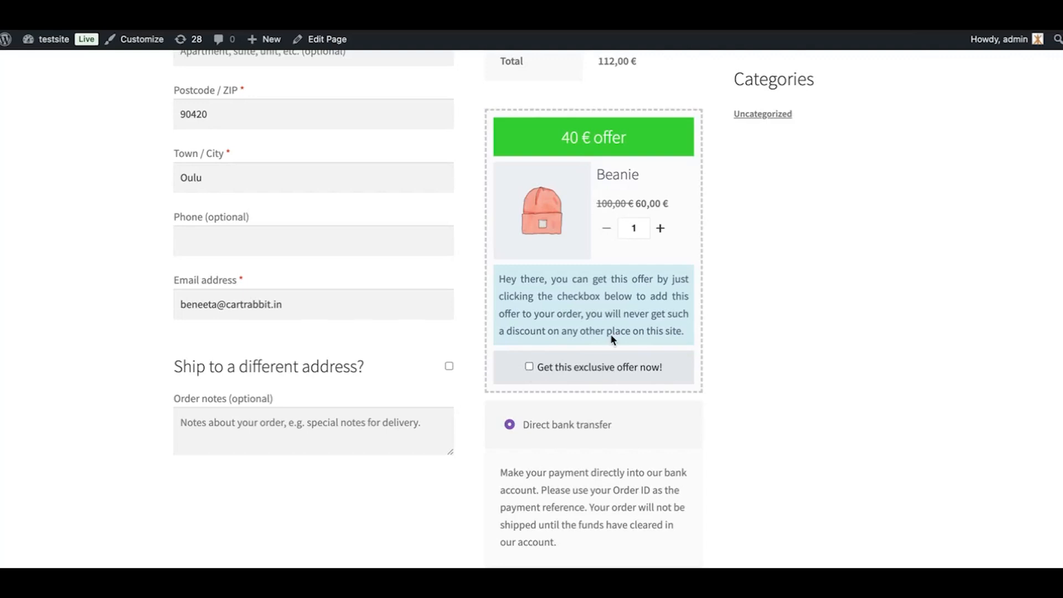
scroll(574, 301, "up", 4)
scroll(557, 231, "up", 1)
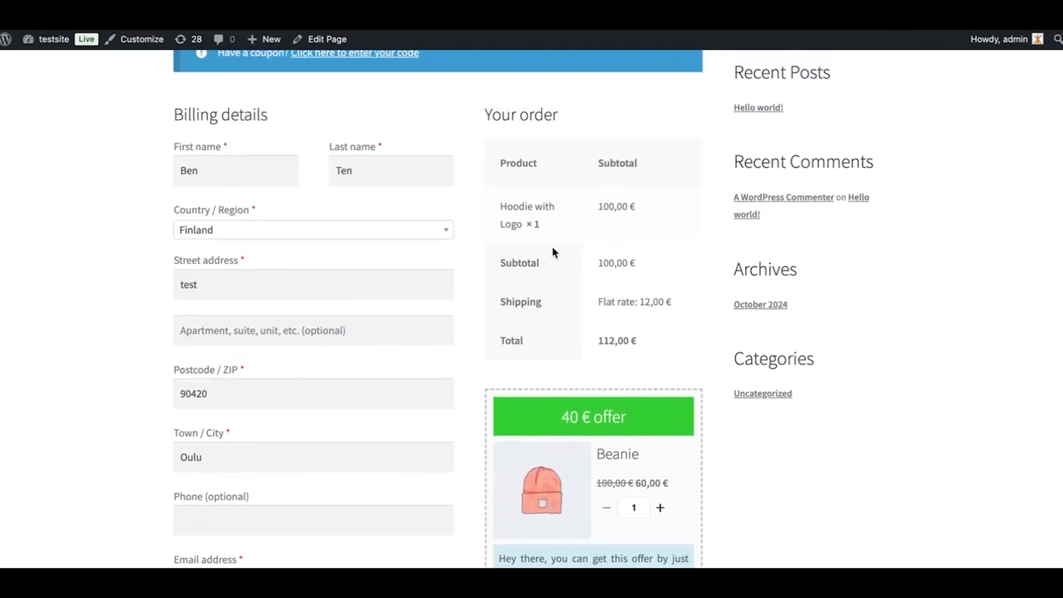
scroll(553, 246, "down", 2)
scroll(553, 247, "down", 3)
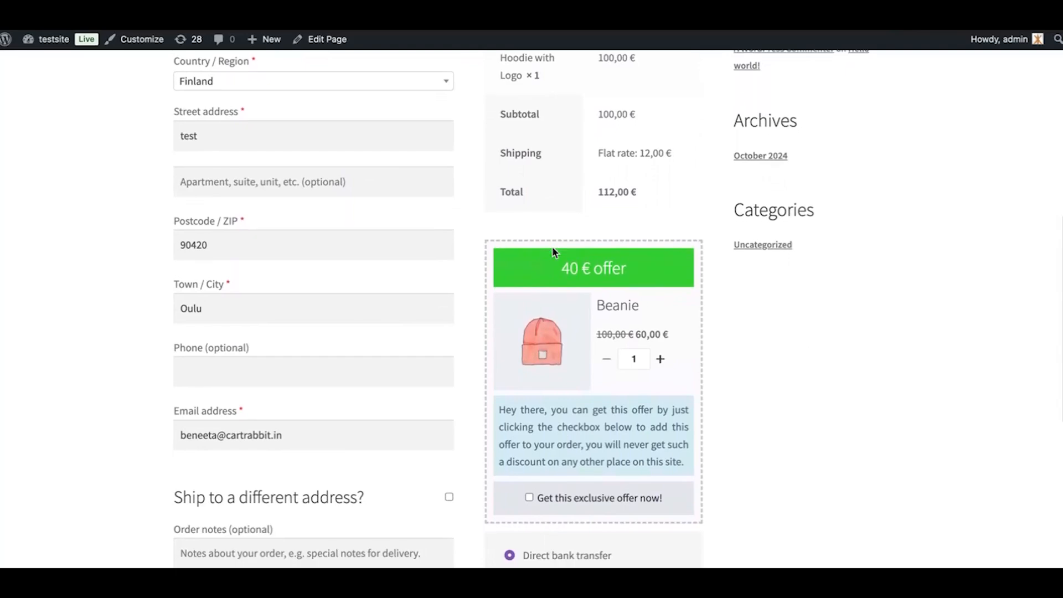
scroll(593, 474, "down", 2)
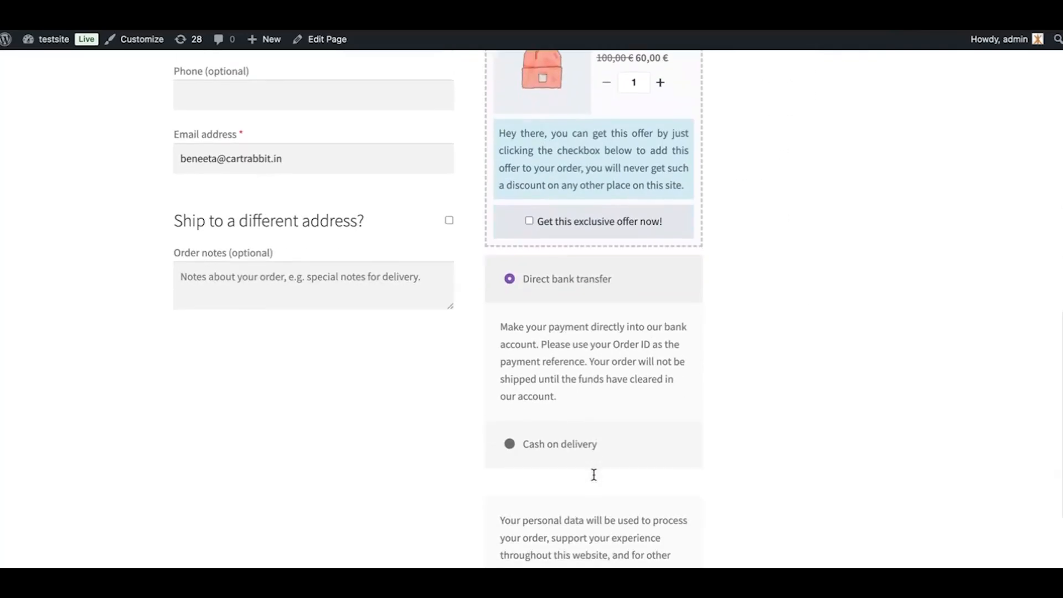
scroll(595, 487, "down", 2)
scroll(589, 436, "up", 5)
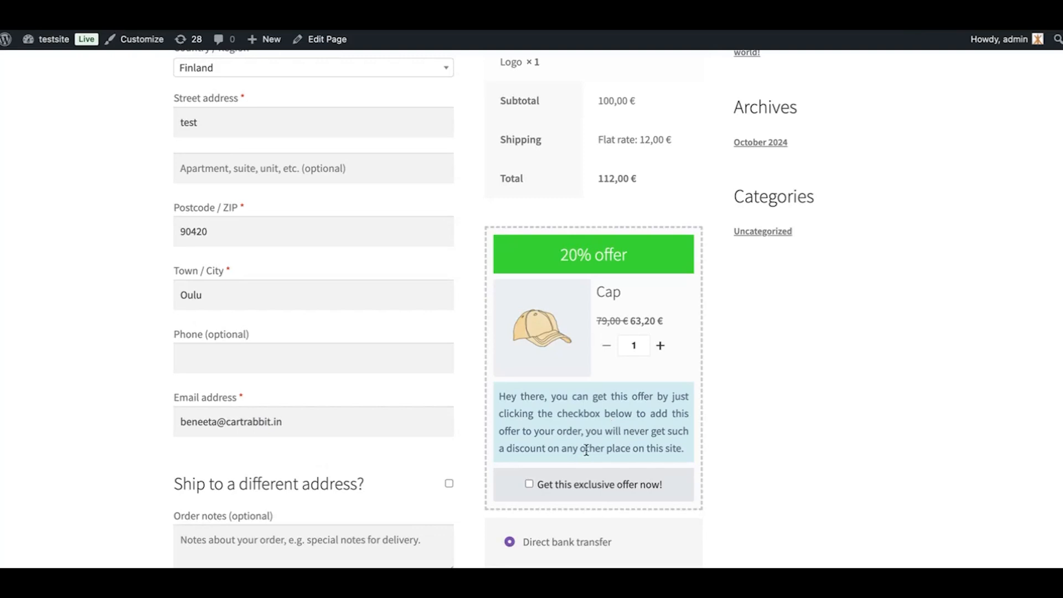
Step: Accept the 20% Cap offer at checkout and review the updated order on the page
left_click(530, 484)
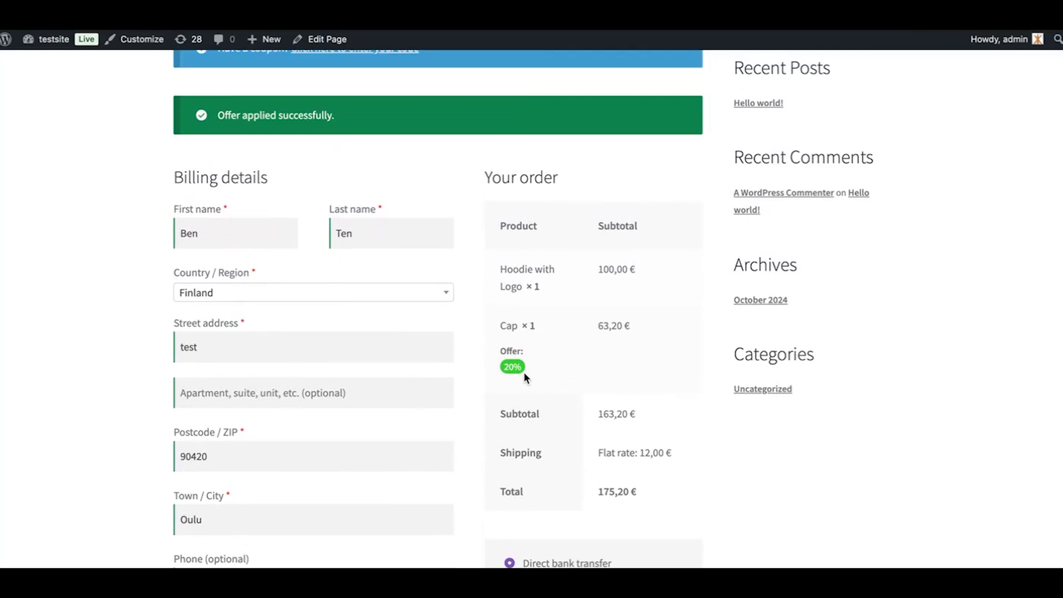
scroll(524, 373, "down", 11)
scroll(599, 319, "up", 15)
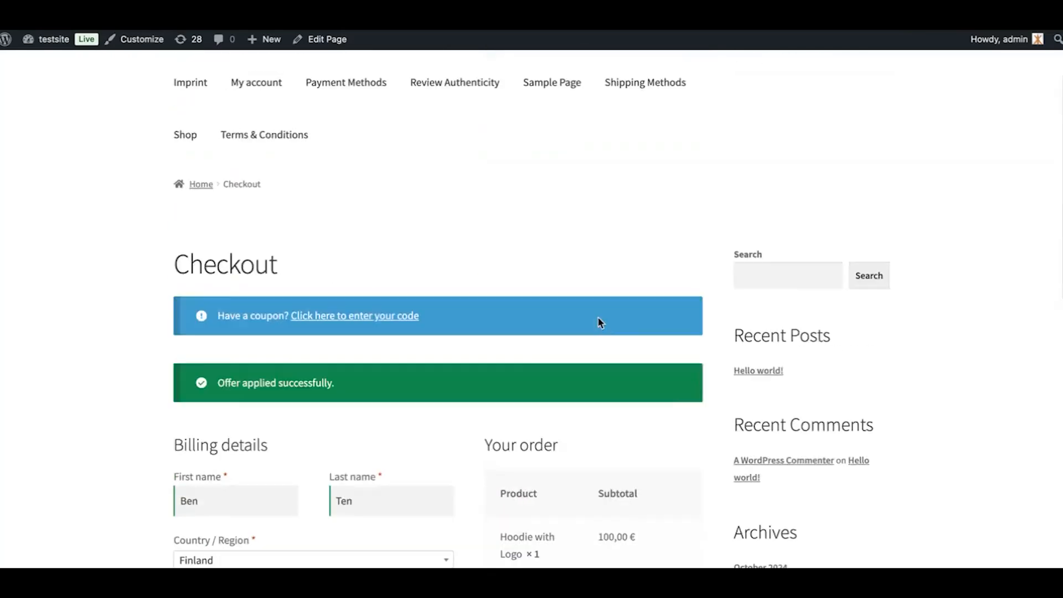
scroll(598, 322, "up", 3)
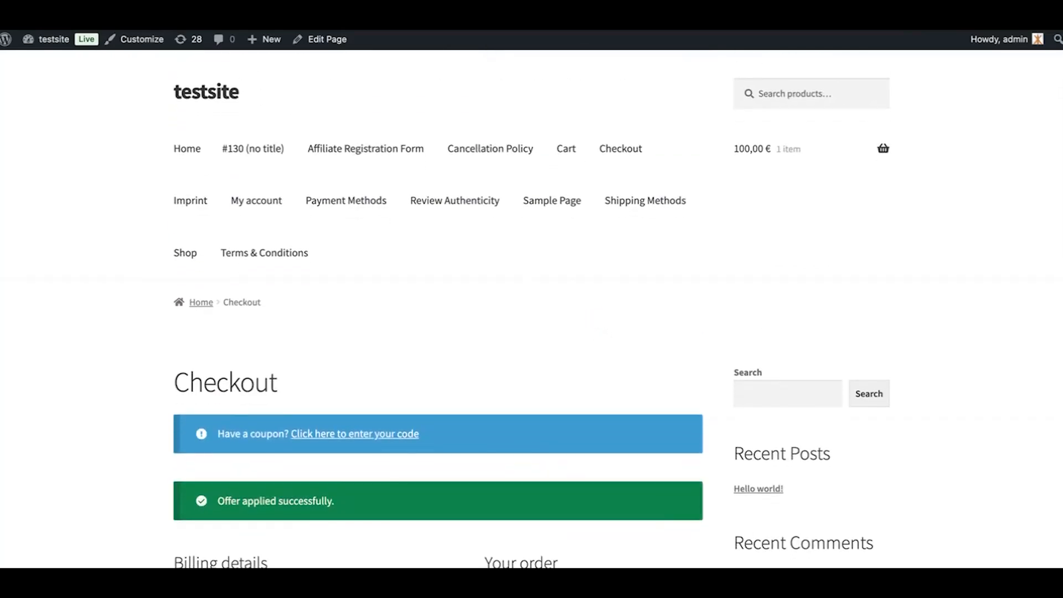